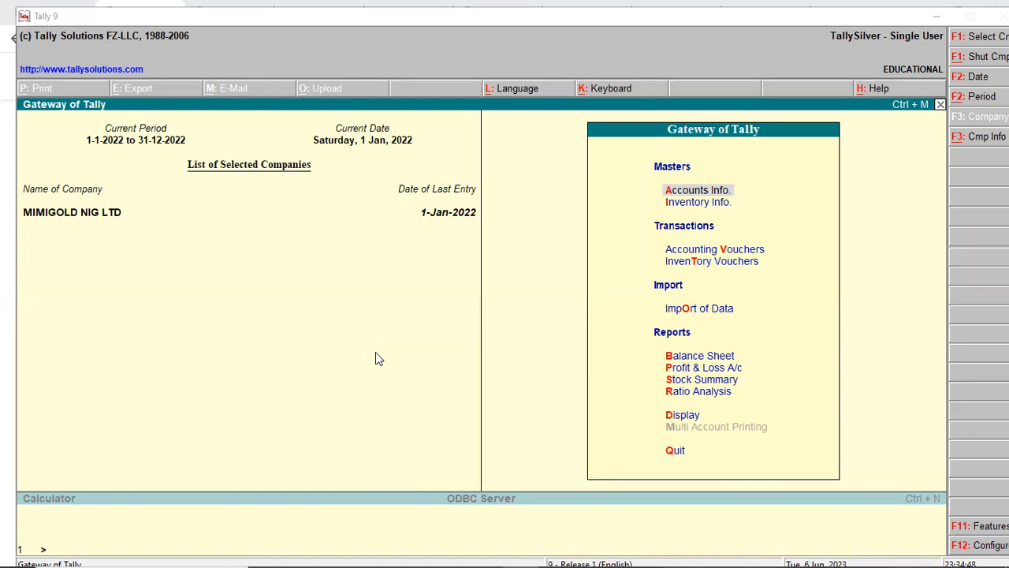
Step: Enable Maintain Budgets and Controls in the company's accounting features and accept the changes
{"action": "mouse_move", "coordinate": [694, 566]}
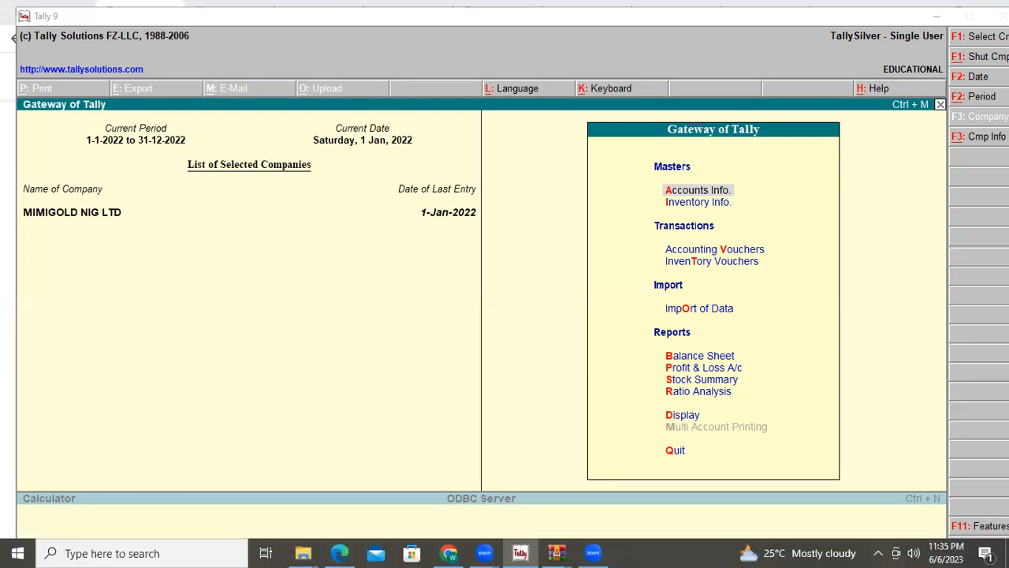
{"action": "left_click", "coordinate": [975, 529]}
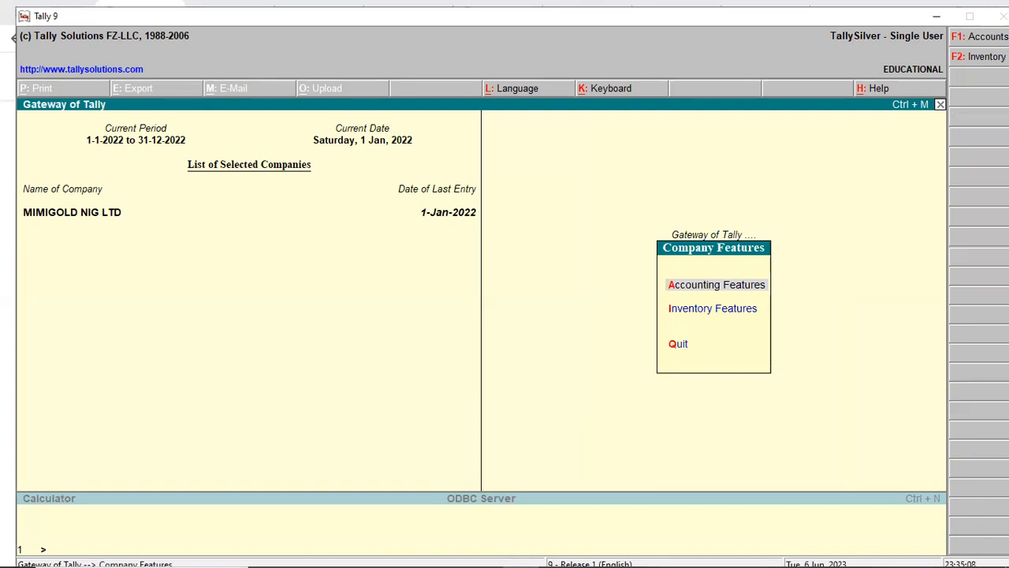
{"action": "left_click", "coordinate": [705, 288]}
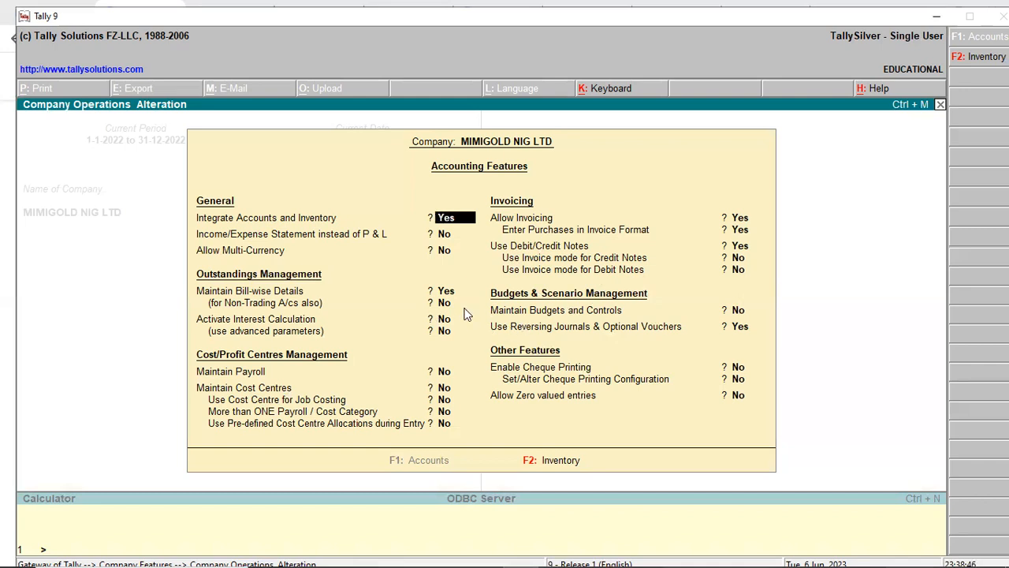
{"action": "left_click", "coordinate": [737, 312]}
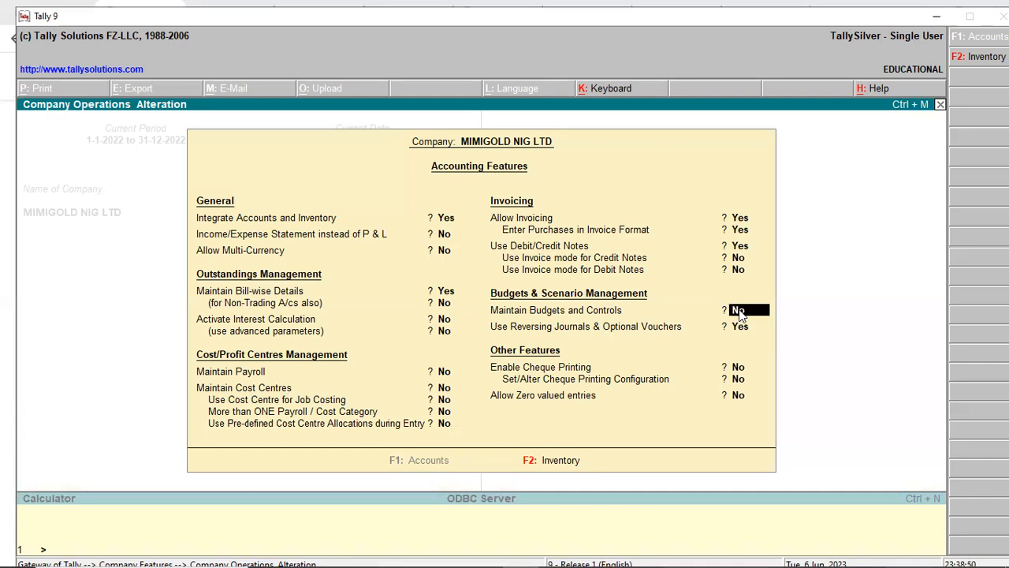
{"action": "type", "text": "y"}
{"action": "key", "text": "BackSpace"}
{"action": "left_click", "coordinate": [737, 312]}
{"action": "type", "text": "y"}
{"action": "key", "text": "Return"}
{"action": "key", "text": "Return"}
{"action": "key", "text": "Return"}
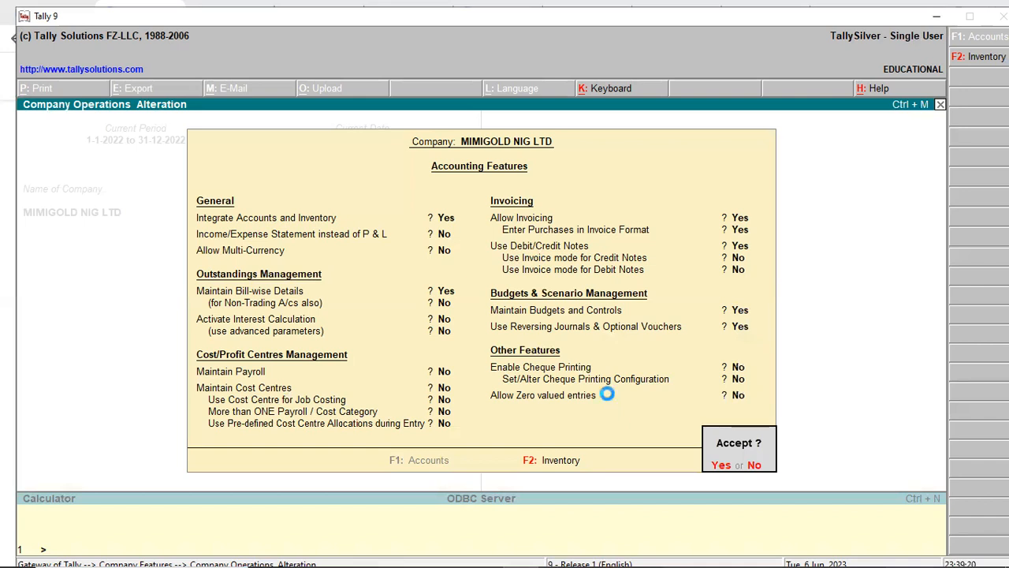
{"action": "key", "text": "Return"}
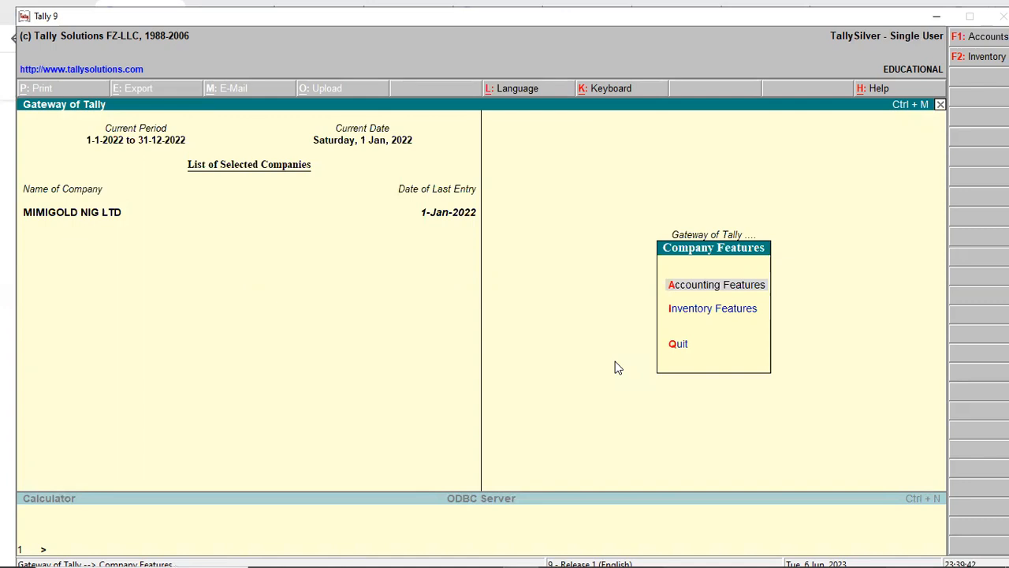
{"action": "key", "text": "Escape"}
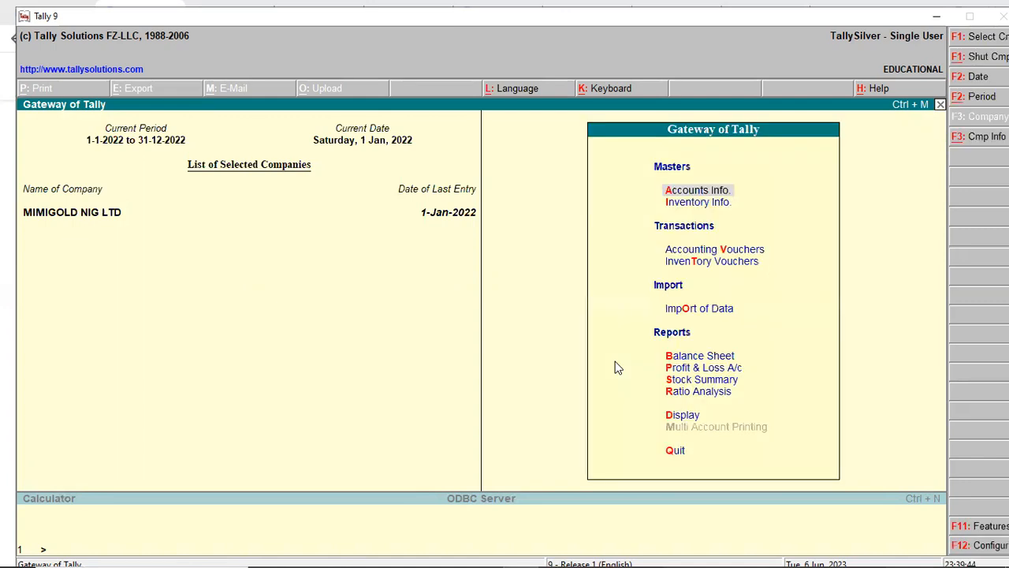
Step: Open the creation form for a new budget in the accounts masters
{"action": "left_click", "coordinate": [698, 195]}
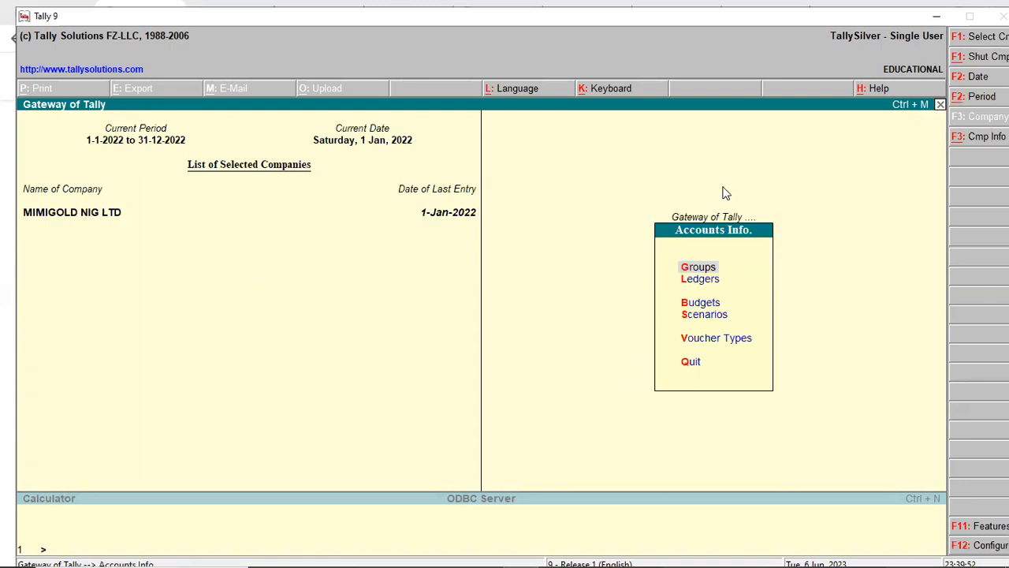
{"action": "left_click", "coordinate": [702, 305]}
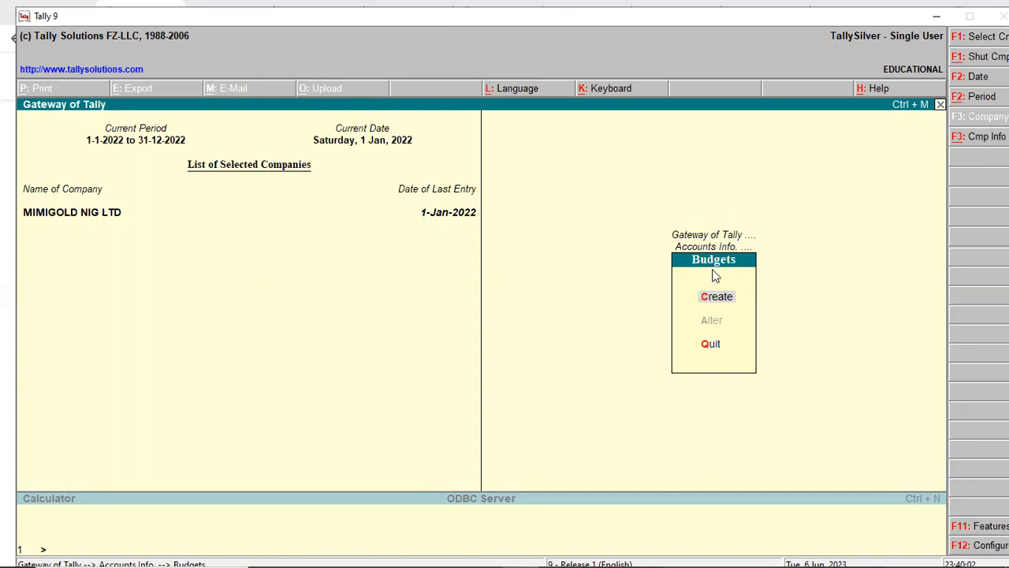
{"action": "left_click", "coordinate": [719, 304]}
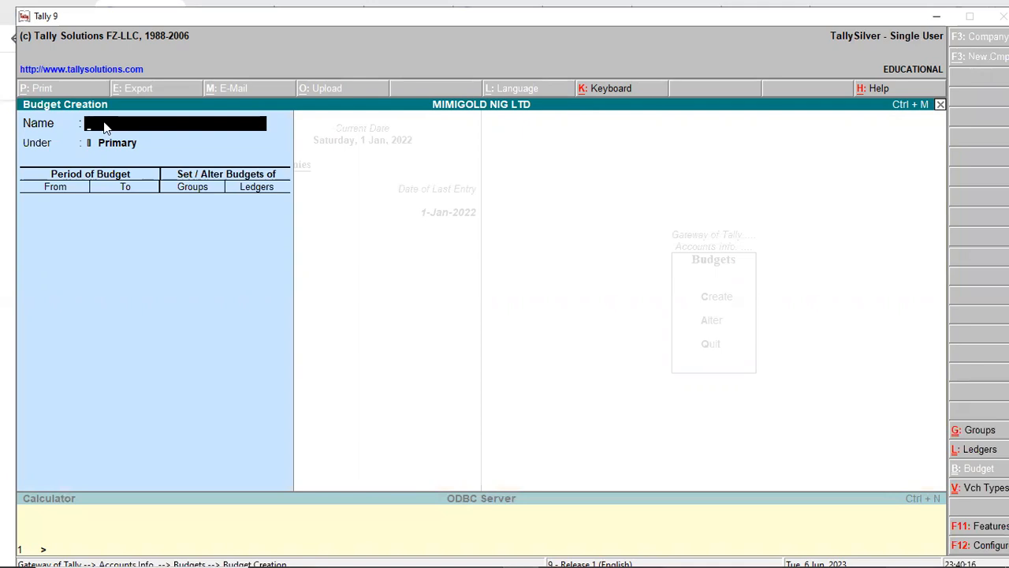
{"action": "type", "text": "Company Budget"}
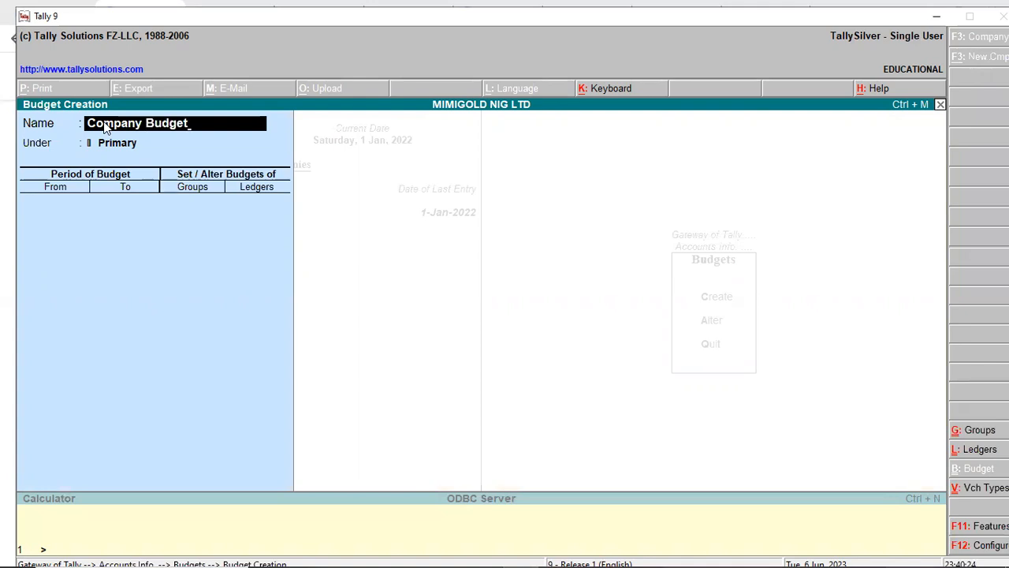
{"action": "key", "text": "BackSpace"}
{"action": "key", "text": "BackSpace"}
{"action": "key", "text": "BackSpace"}
{"action": "key", "text": "BackSpace"}
{"action": "key", "text": "BackSpace"}
{"action": "key", "text": "BackSpace"}
{"action": "key", "text": "BackSpace"}
{"action": "key", "text": "BackSpace"}
{"action": "key", "text": "BackSpace"}
{"action": "type", "text": "Bran"}
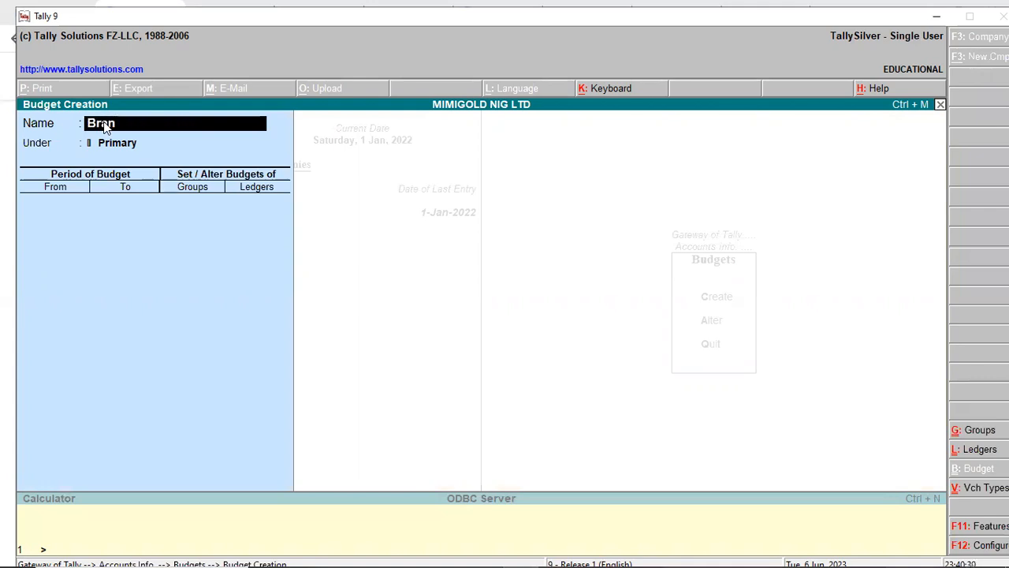
{"action": "type", "text": "ch Budget"}
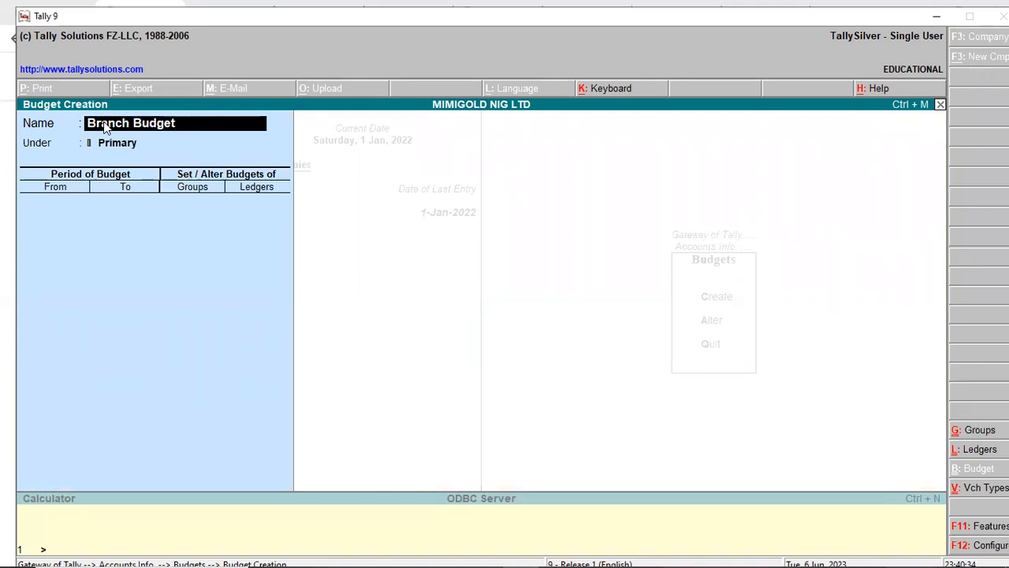
{"action": "key", "text": "BackSpace"}
{"action": "key", "text": "BackSpace"}
{"action": "key", "text": "BackSpace"}
{"action": "key", "text": "BackSpace"}
{"action": "key", "text": "BackSpace"}
{"action": "key", "text": "BackSpace"}
{"action": "key", "text": "BackSpace"}
{"action": "key", "text": "BackSpace"}
{"action": "key", "text": "BackSpace"}
{"action": "key", "text": "BackSpace"}
{"action": "key", "text": "BackSpace"}
{"action": "key", "text": "BackSpace"}
{"action": "key", "text": "BackSpace"}
Step: Name the new budget Branch Budget and place it under Primary
{"action": "type", "text": "Bra"}
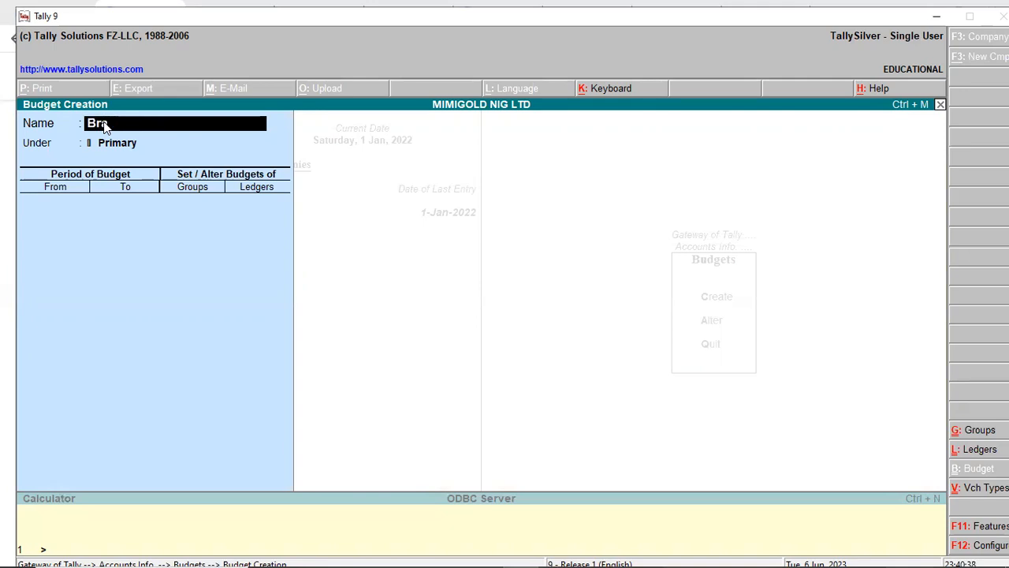
{"action": "type", "text": "nch Budget"}
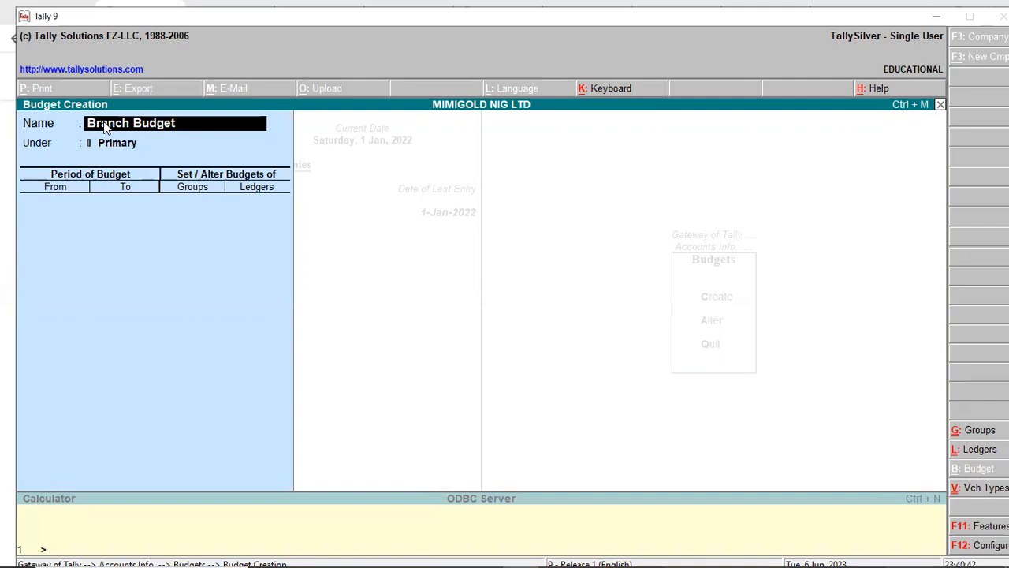
{"action": "key", "text": "Return"}
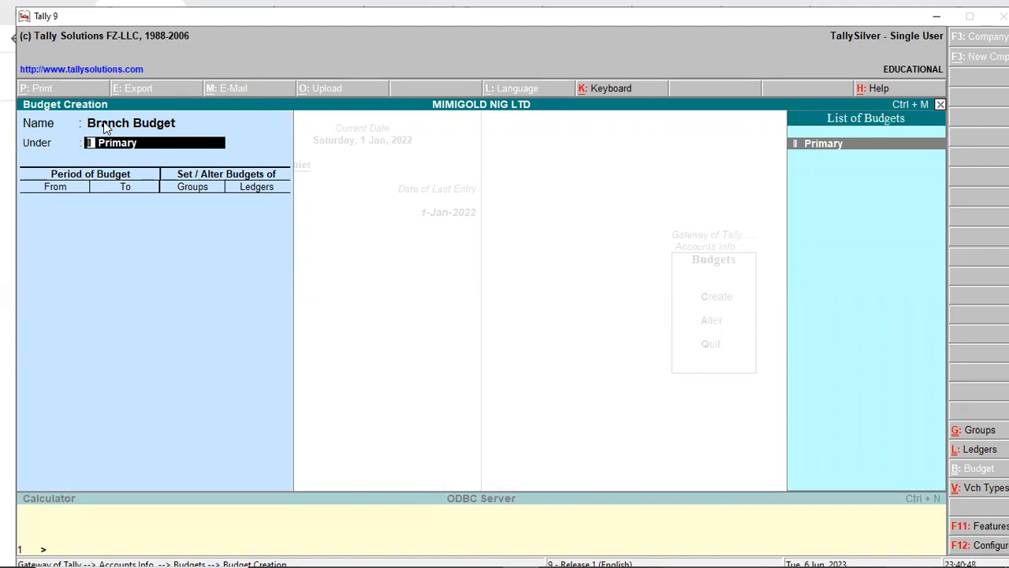
{"action": "key", "text": "Return"}
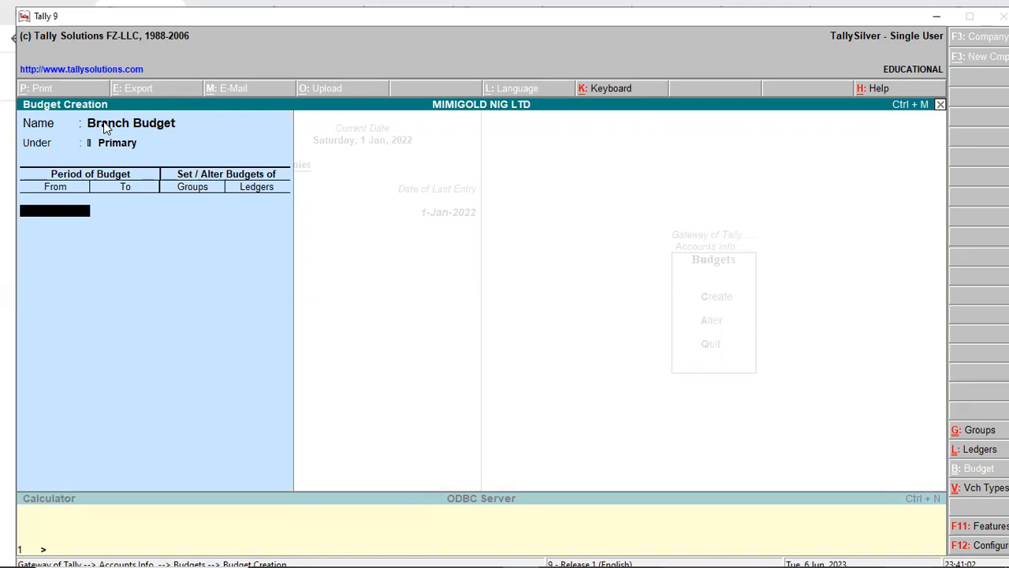
Step: Enter a budget period from 1-Jun-2023 to 30-6-2023
{"action": "type", "text": "1-"}
{"action": "type", "text": "6-"}
{"action": "key", "text": "BackSpace"}
{"action": "key", "text": "BackSpace"}
{"action": "key", "text": "BackSpace"}
{"action": "key", "text": "BackSpace"}
{"action": "type", "text": "6-"}
{"action": "key", "text": "BackSpace"}
{"action": "key", "text": "BackSpace"}
{"action": "type", "text": "1-1"}
{"action": "key", "text": "BackSpace"}
{"action": "type", "text": "6-"}
{"action": "type", "text": "2"}
{"action": "type", "text": "23"}
{"action": "key", "text": "Return"}
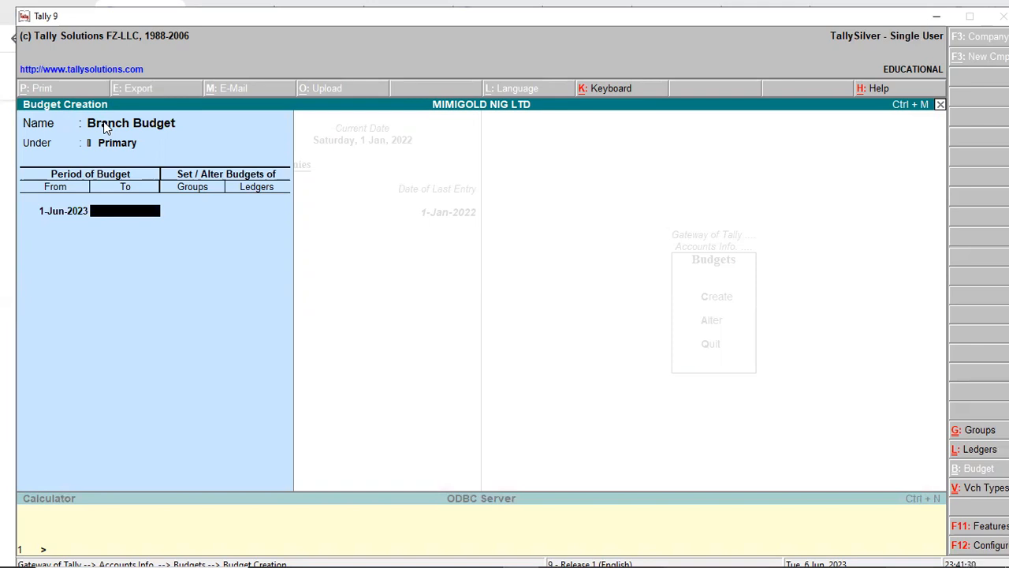
{"action": "type", "text": "30-6-2023"}
{"action": "left_click", "coordinate": [200, 205]}
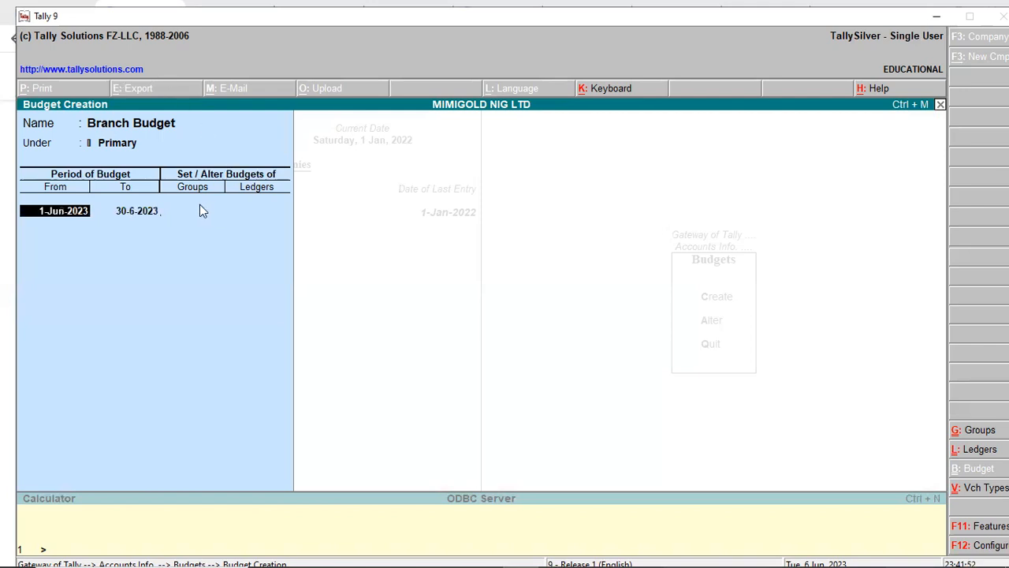
{"action": "key", "text": "Return"}
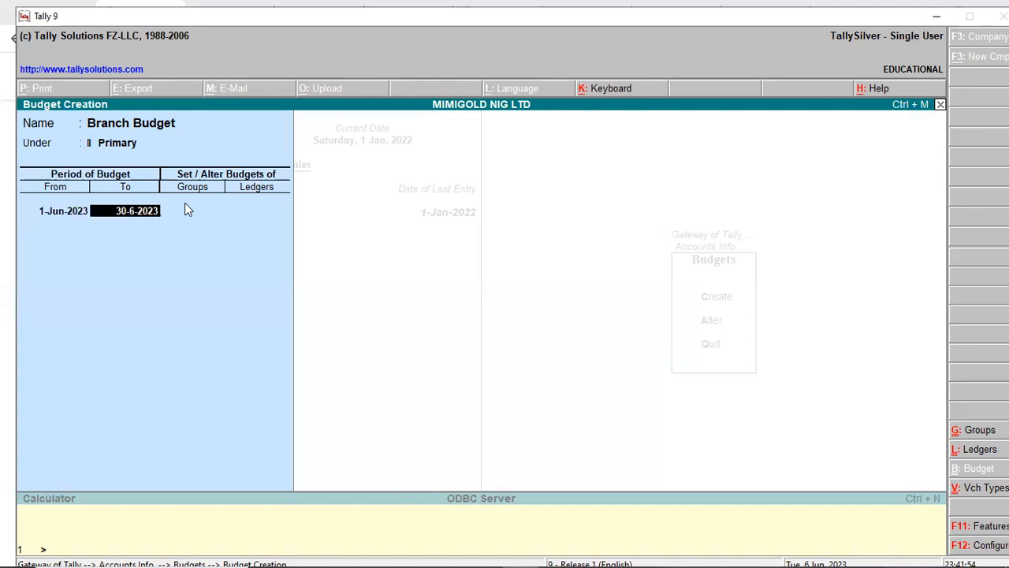
Step: Change the budget period to run from 1-Jan-2023 to 31-Dec-2023
{"action": "key", "text": "BackSpace"}
{"action": "key", "text": "BackSpace"}
{"action": "key", "text": "BackSpace"}
{"action": "key", "text": "BackSpace"}
{"action": "key", "text": "BackSpace"}
{"action": "key", "text": "BackSpace"}
{"action": "key", "text": "BackSpace"}
{"action": "key", "text": "BackSpace"}
{"action": "key", "text": "BackSpace"}
{"action": "type", "text": "12"}
{"action": "key", "text": "BackSpace"}
{"action": "key", "text": "BackSpace"}
{"action": "key", "text": "BackSpace"}
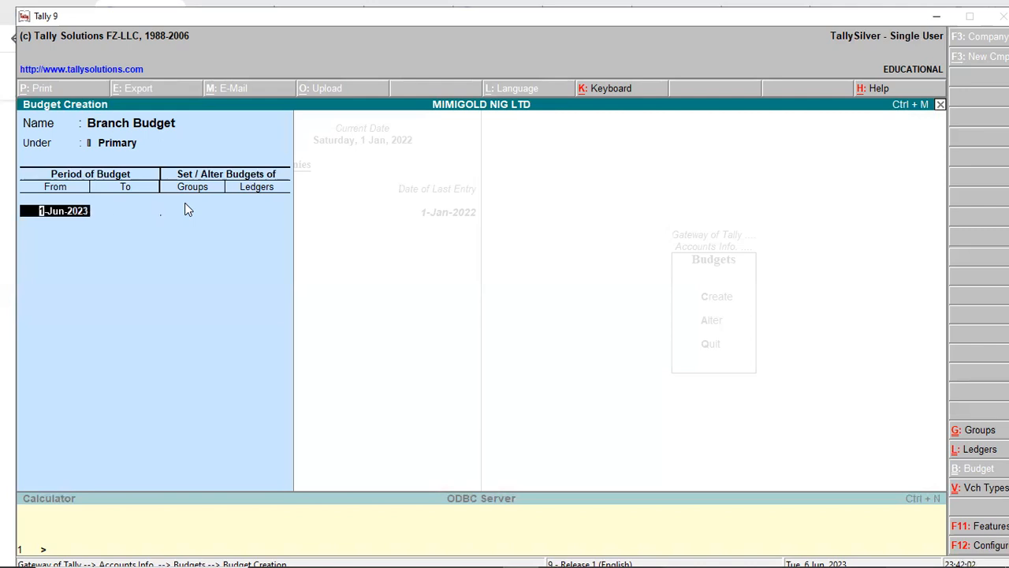
{"action": "type", "text": "1-1-2023"}
{"action": "key", "text": "Return"}
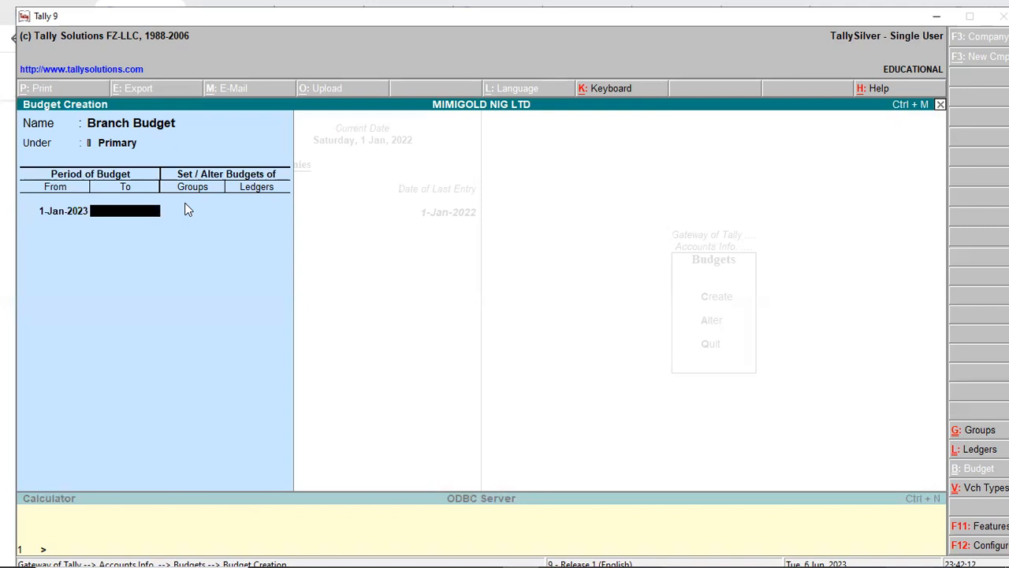
{"action": "type", "text": "31-12-2023"}
{"action": "key", "text": "Return"}
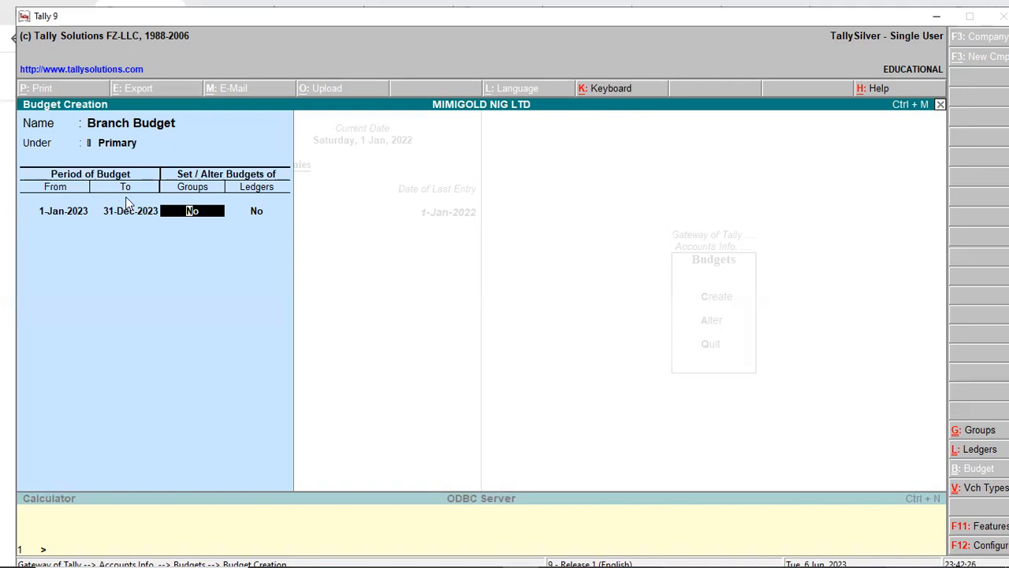
{"action": "key", "text": "BackSpace"}
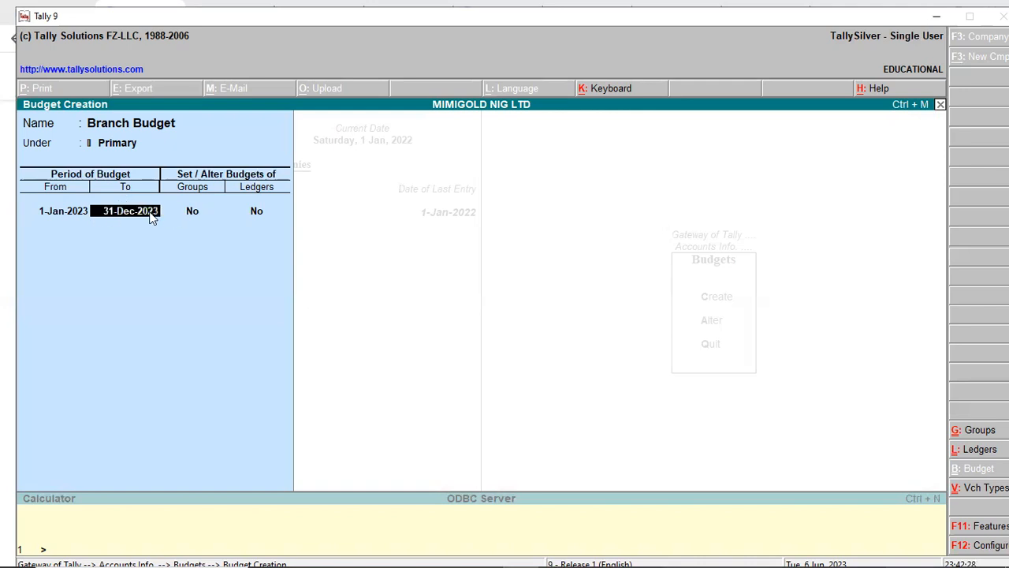
{"action": "key", "text": "Return"}
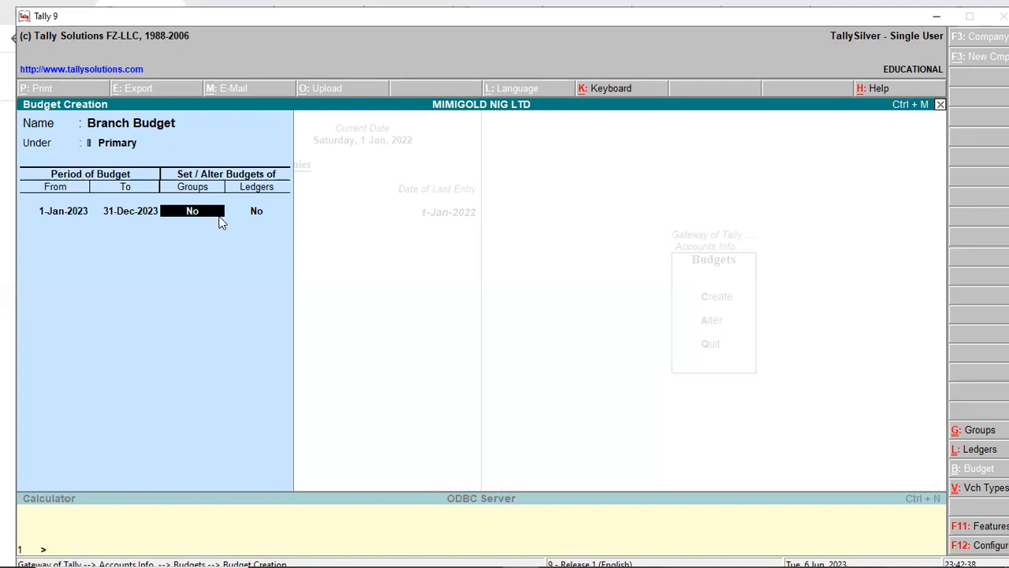
Step: Turn on group budgets and budget Indirect Expenses on closing balance with an amount of 200000
{"action": "type", "text": "yes"}
{"action": "key", "text": "Return"}
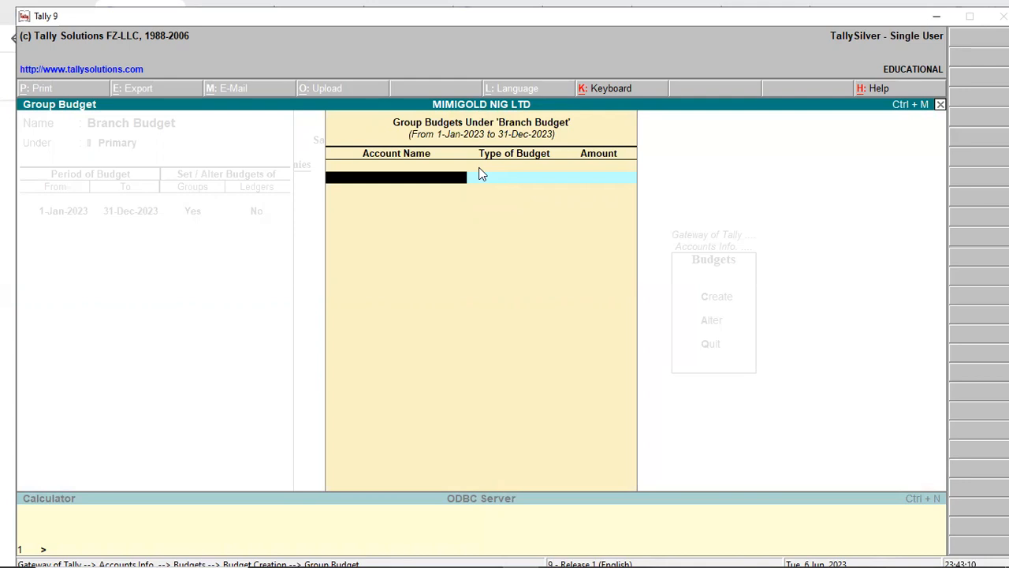
{"action": "key", "text": "space"}
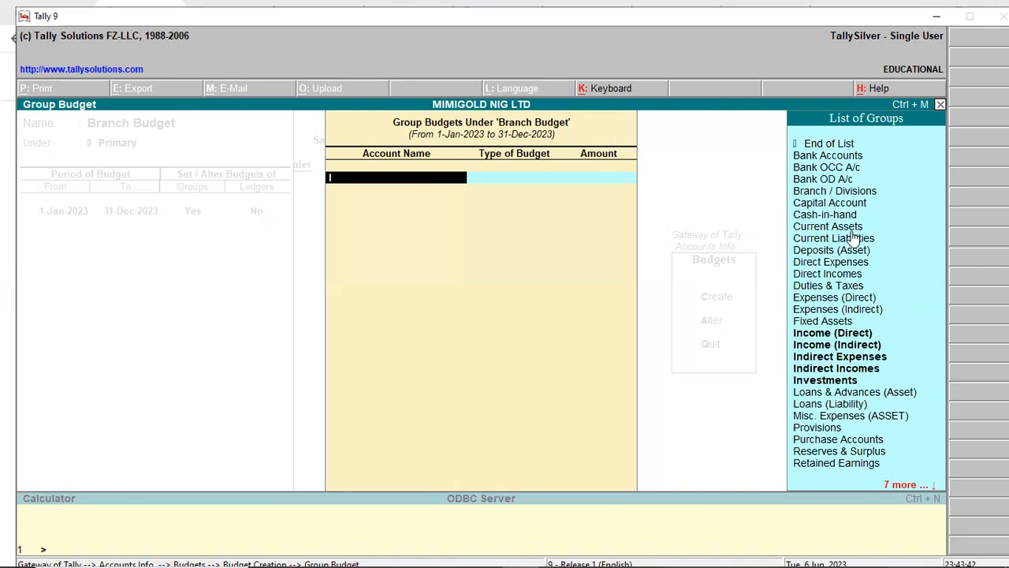
{"action": "left_click", "coordinate": [846, 357]}
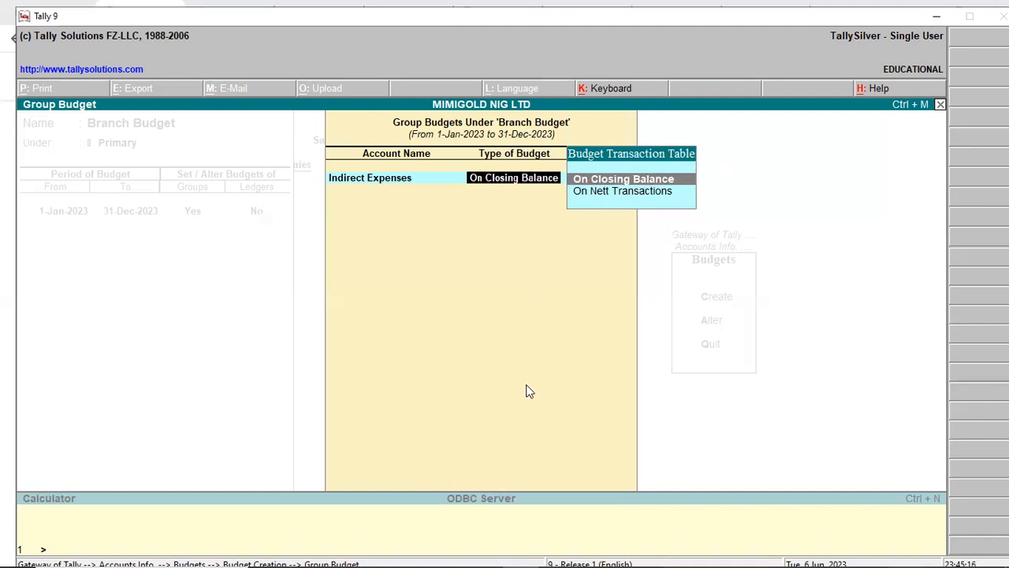
{"action": "mouse_move", "coordinate": [459, 552]}
{"action": "left_click", "coordinate": [623, 179]}
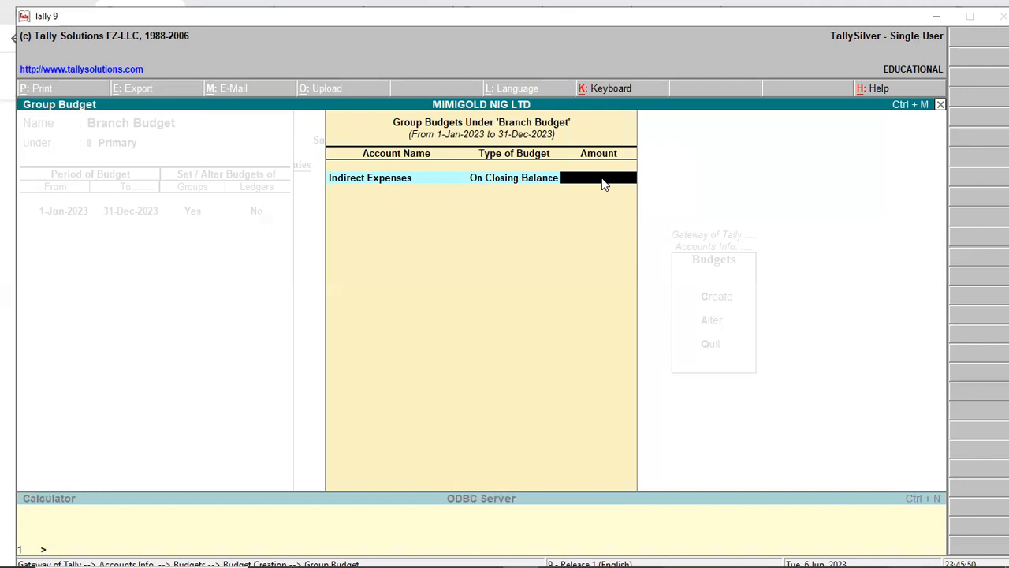
{"action": "type", "text": "200000"}
{"action": "key", "text": "Return"}
{"action": "key", "text": "Return"}
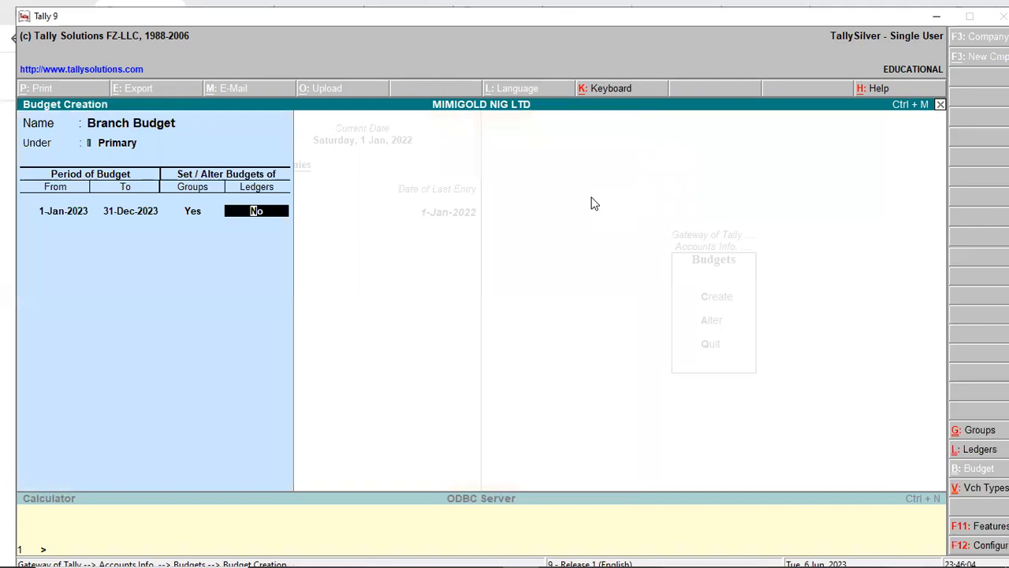
Step: Leave ledger budgets set to No, save Branch Budget and exit the creation form
{"action": "key", "text": "Return"}
{"action": "key", "text": "Return"}
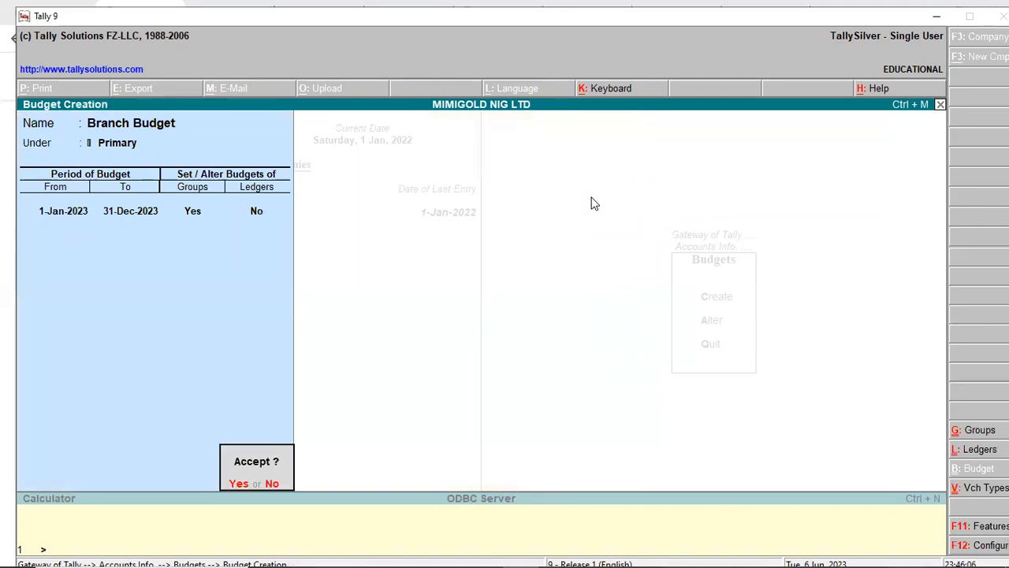
{"action": "key", "text": "Return"}
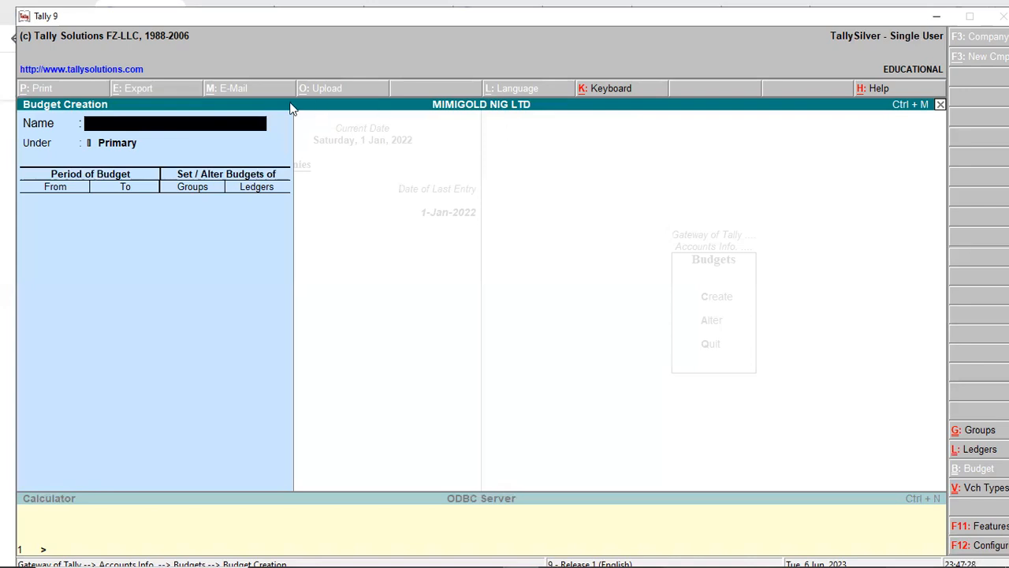
{"action": "key", "text": "Escape"}
{"action": "key", "text": "Return"}
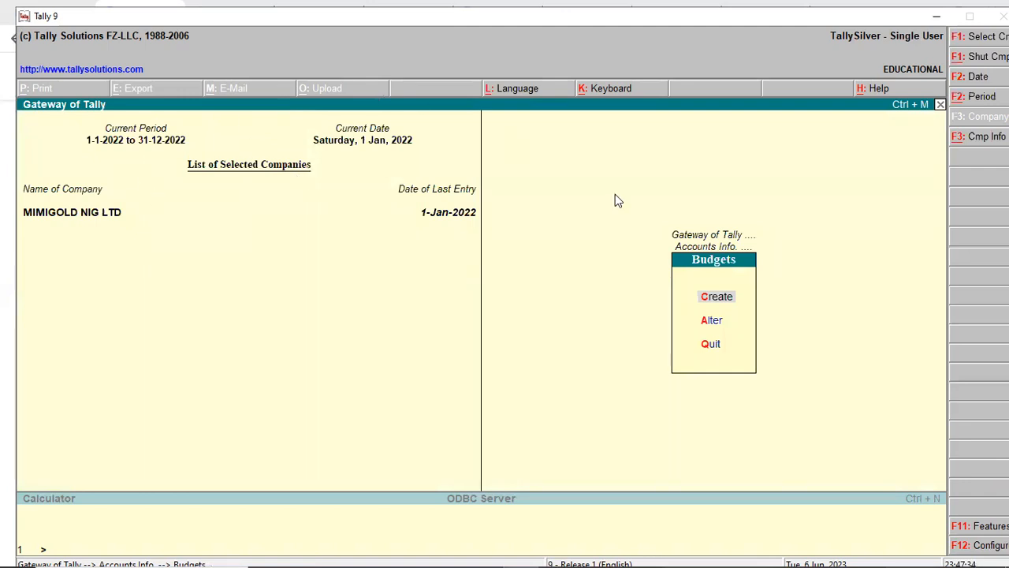
Step: Open Branch Budget for alteration from the list of budgets
{"action": "left_click", "coordinate": [714, 327]}
{"action": "left_click", "coordinate": [714, 328]}
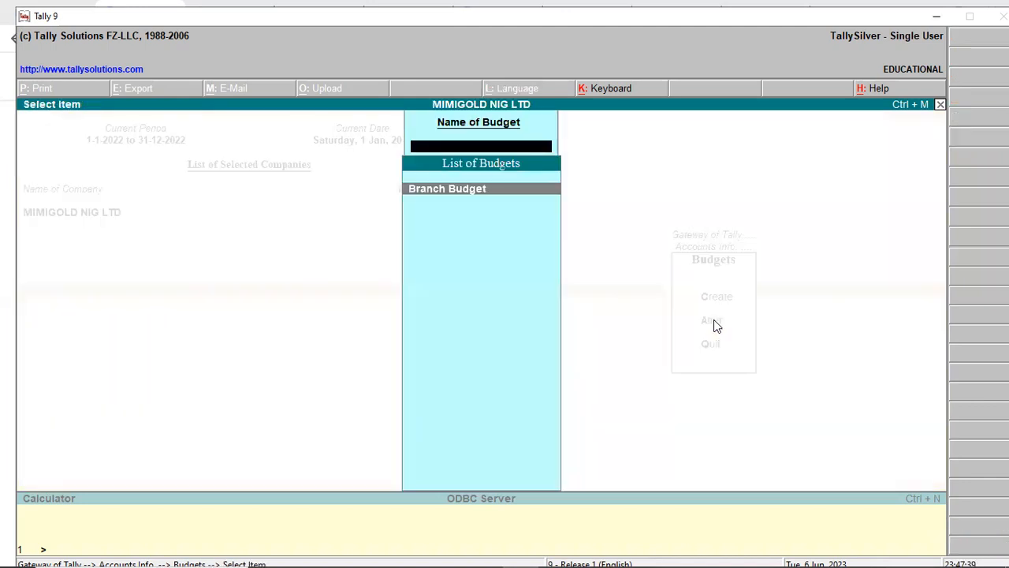
{"action": "left_click", "coordinate": [467, 191]}
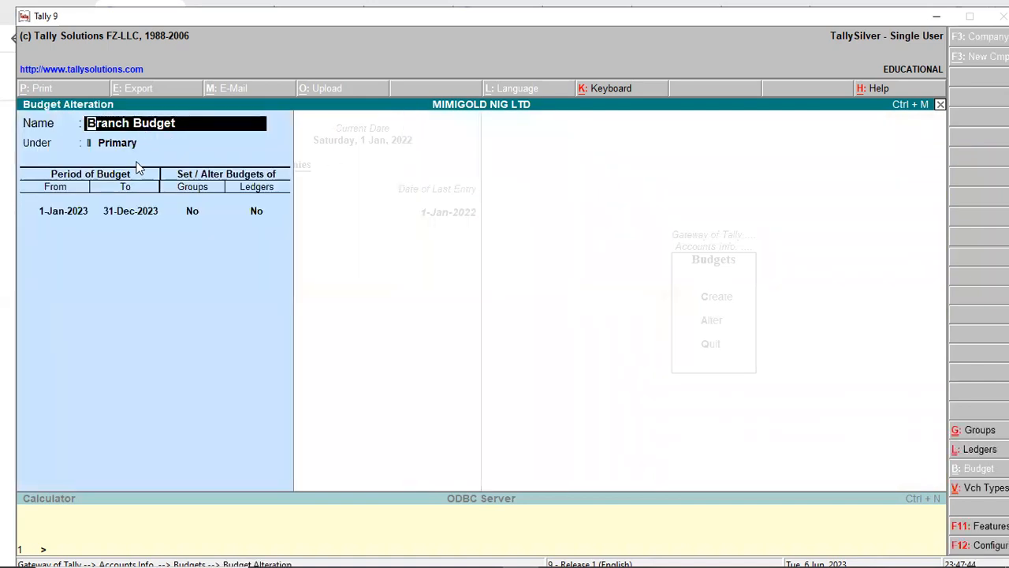
Step: Review Branch Budget's period, group and ledger settings, and quit the alteration without saving
{"action": "key", "text": "Return"}
{"action": "key", "text": "Return"}
{"action": "key", "text": "Return"}
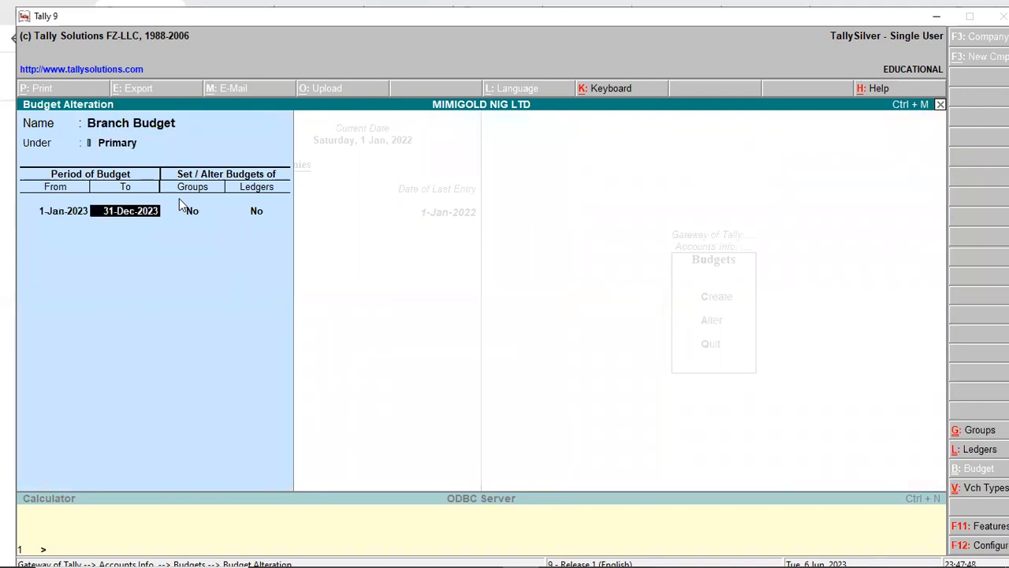
{"action": "key", "text": "Return"}
{"action": "key", "text": "Return"}
{"action": "key", "text": "Return"}
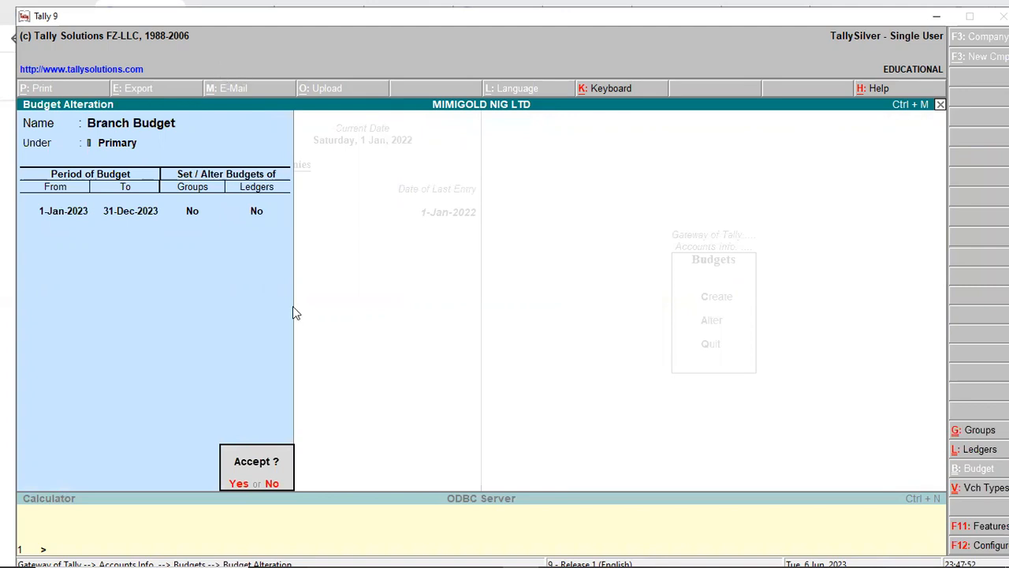
{"action": "key", "text": "n"}
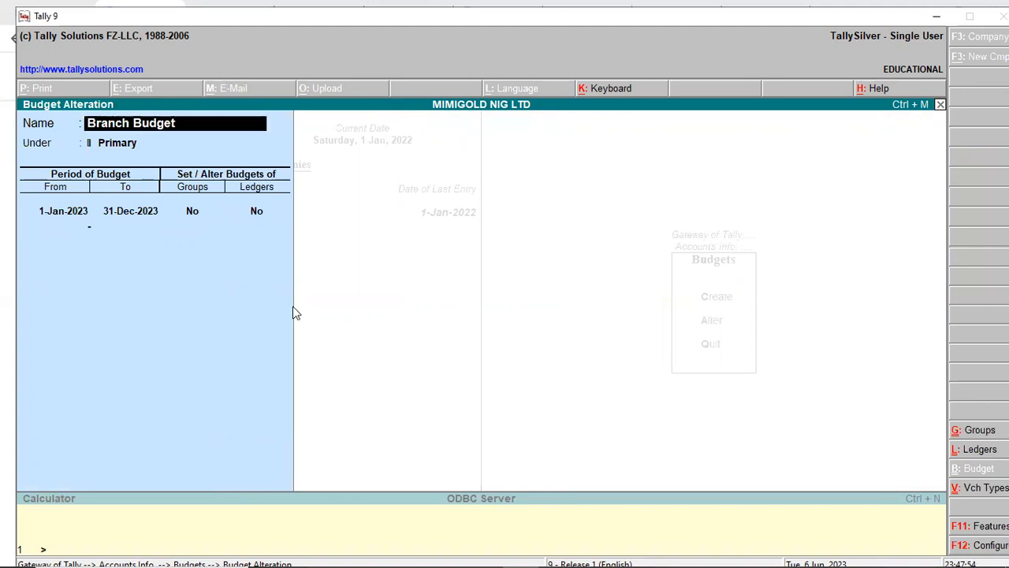
{"action": "key", "text": "BackSpace"}
{"action": "key", "text": "Escape"}
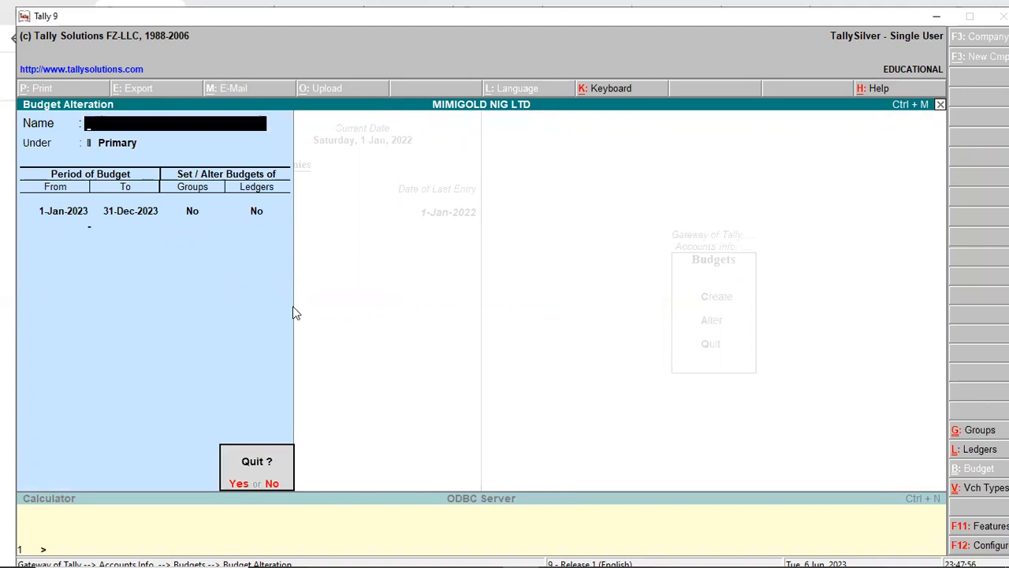
{"action": "key", "text": "y"}
{"action": "key", "text": "Escape"}
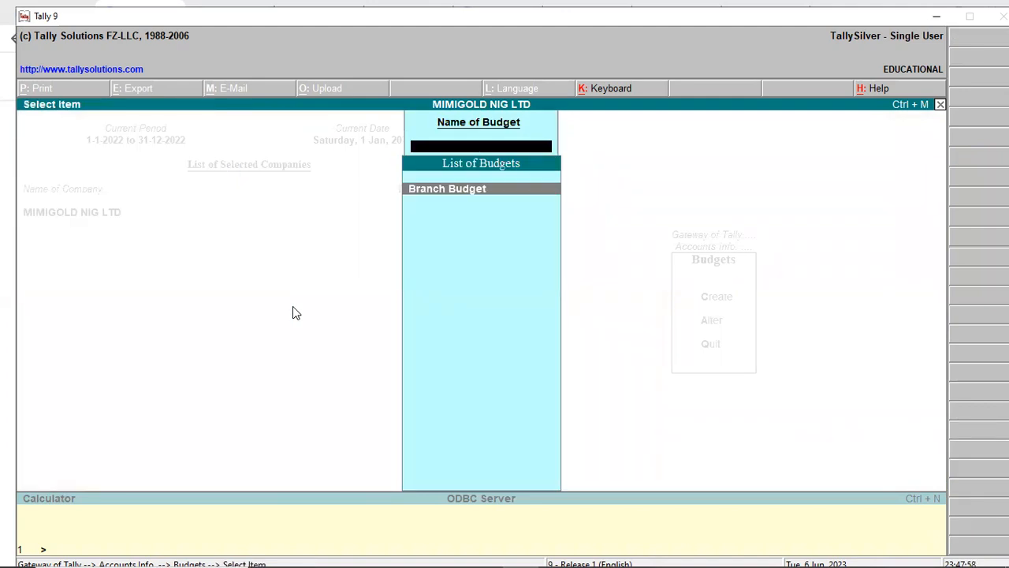
{"action": "key", "text": "Escape"}
{"action": "key", "text": "Escape"}
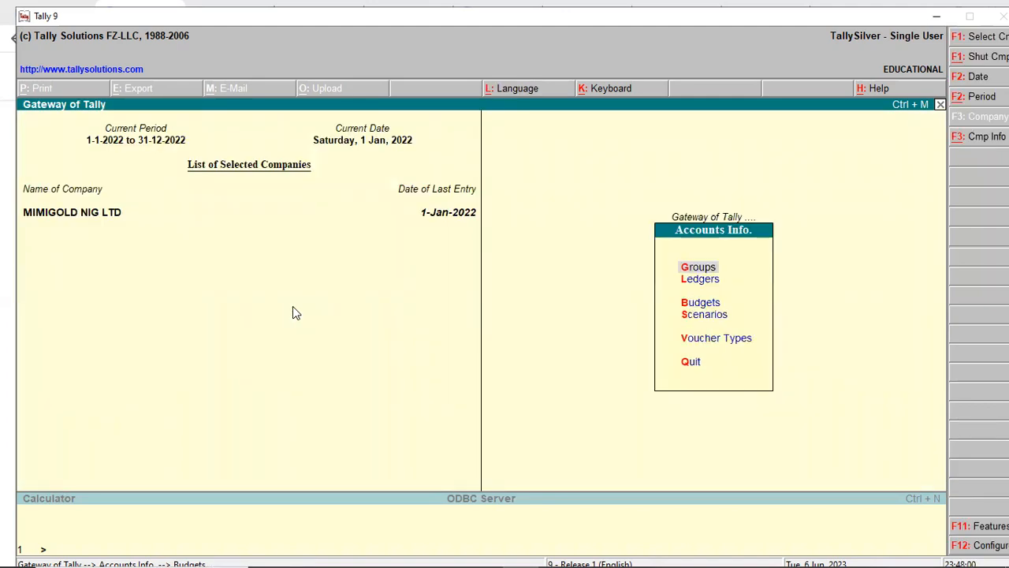
{"action": "key", "text": "Escape"}
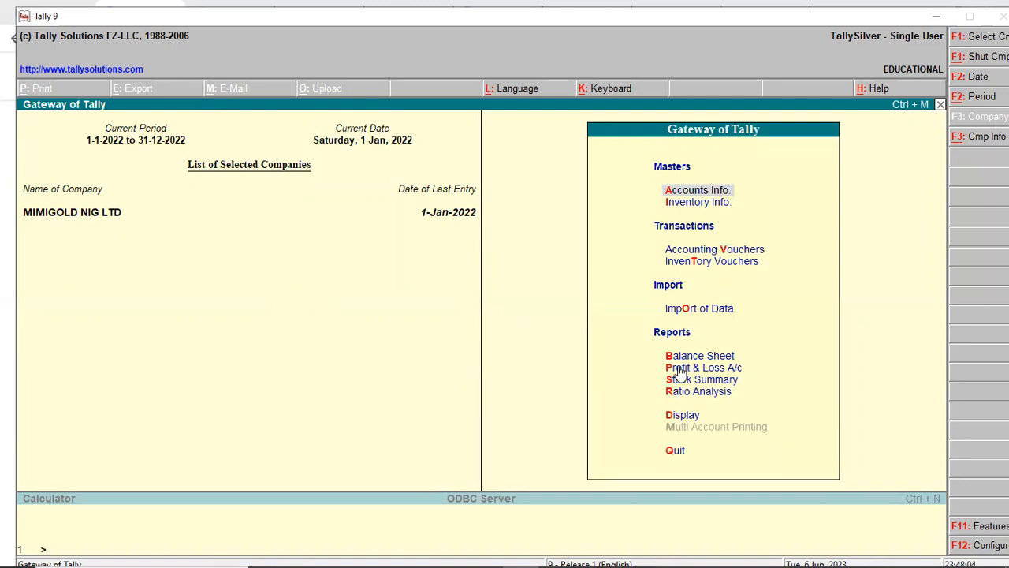
Step: Display the trial balance with a variance analysis against Branch Budget, and close the report
{"action": "left_click", "coordinate": [686, 417]}
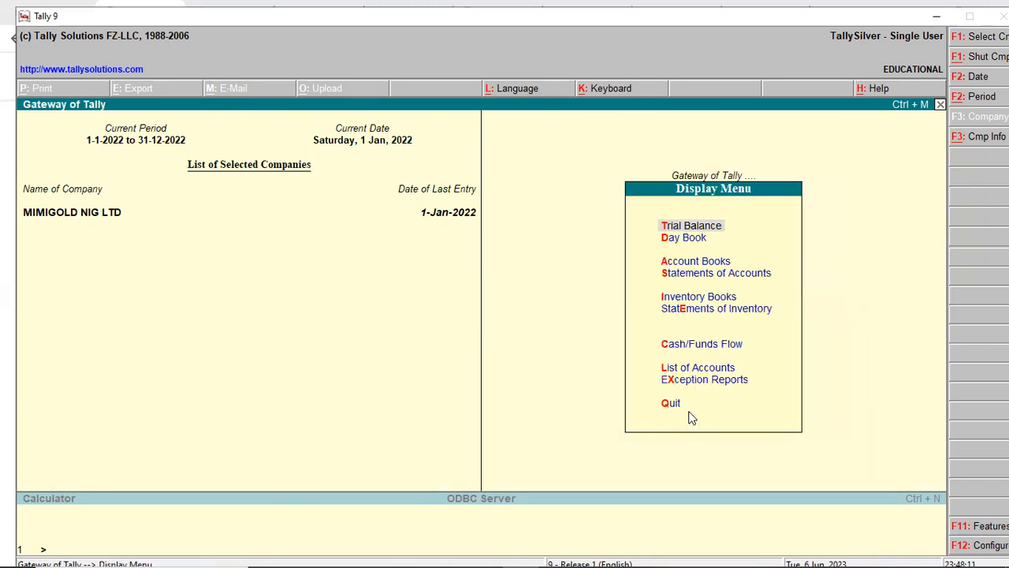
{"action": "left_click", "coordinate": [684, 227]}
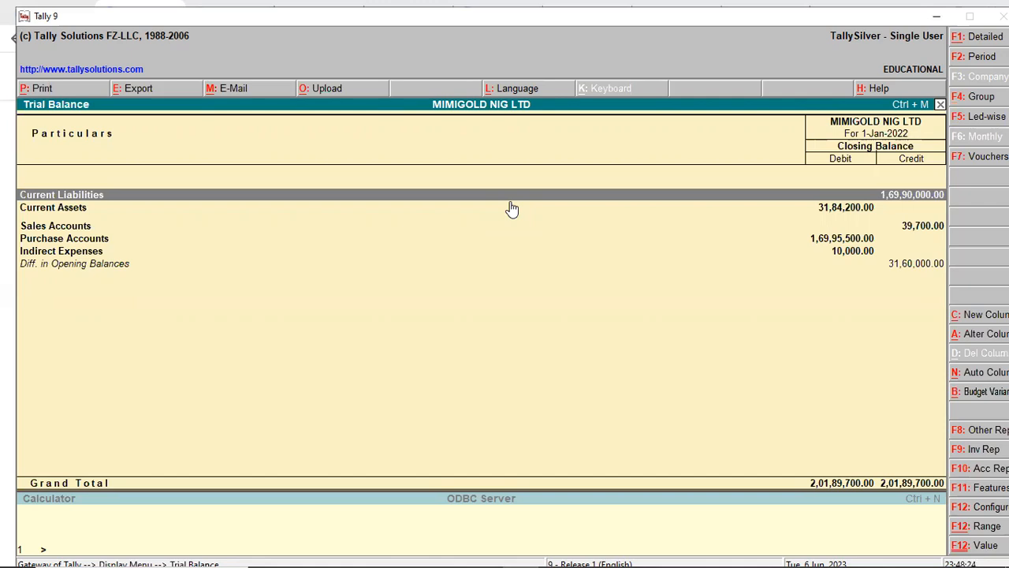
{"action": "key", "text": "alt+b"}
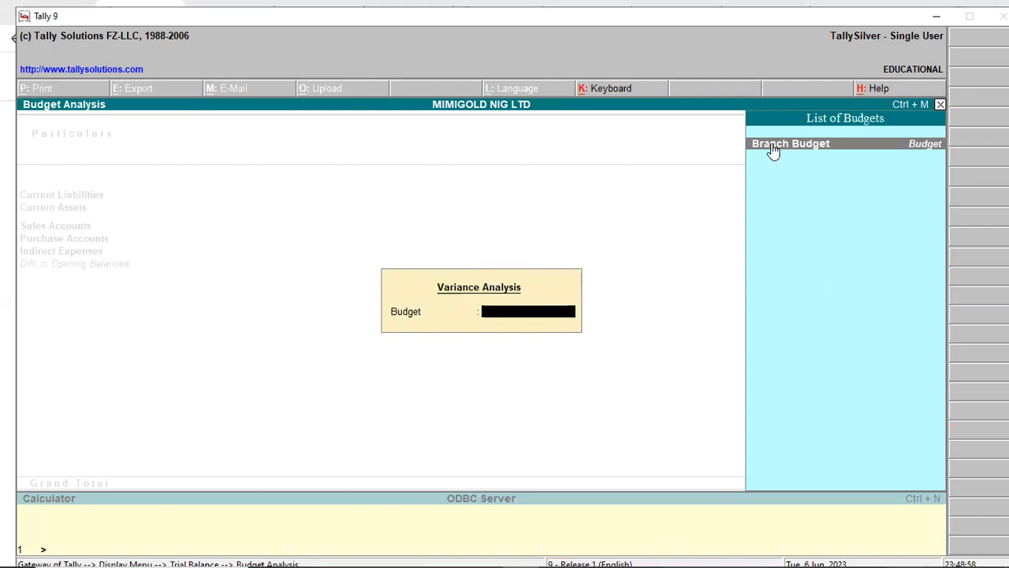
{"action": "left_click", "coordinate": [828, 145]}
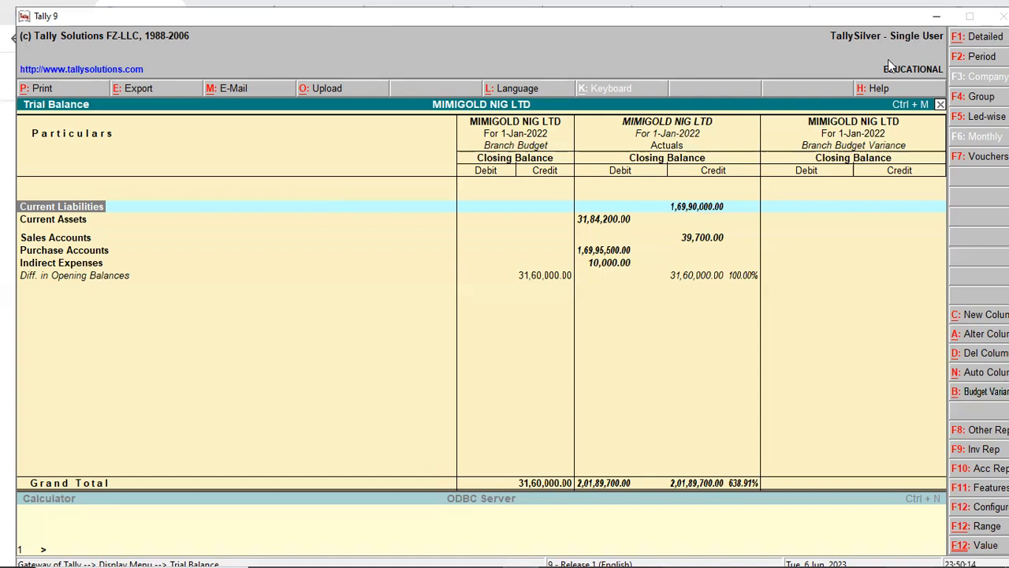
{"action": "key", "text": "Escape"}
{"action": "key", "text": "Escape"}
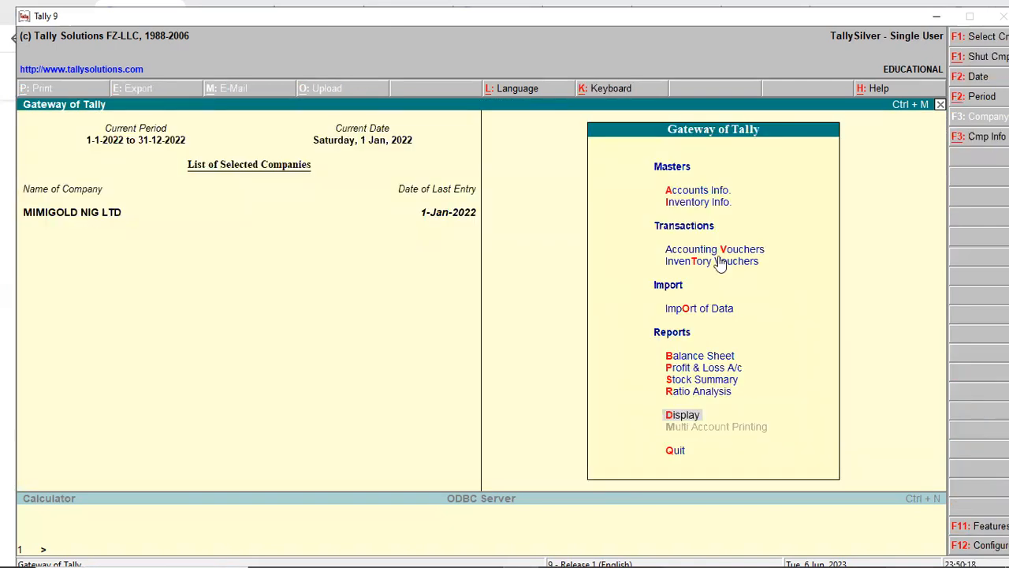
Step: Reopen Branch Budget for alteration from the company's list of budgets
{"action": "left_click", "coordinate": [702, 195]}
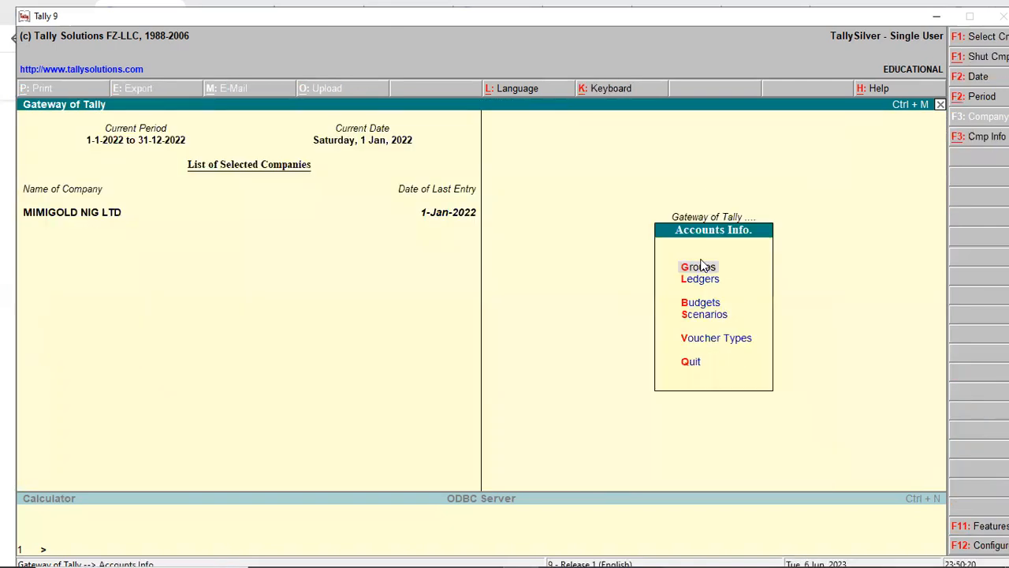
{"action": "left_click", "coordinate": [705, 301]}
{"action": "left_click", "coordinate": [712, 320]}
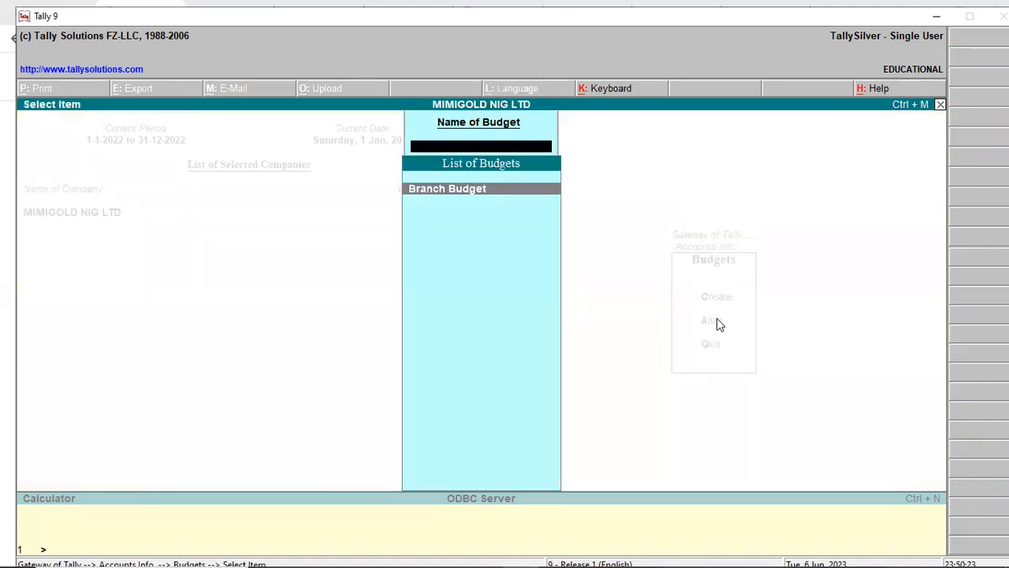
{"action": "left_click", "coordinate": [529, 189]}
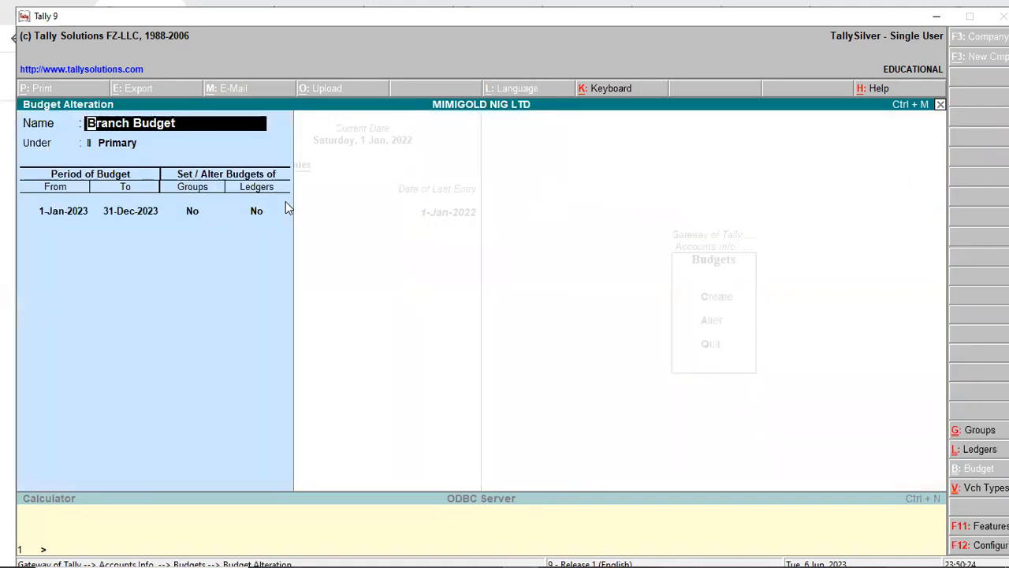
Step: Change the period of Branch Budget to run from 1-Jan-2022 to 31-Dec-2022
{"action": "key", "text": "Return"}
{"action": "key", "text": "Return"}
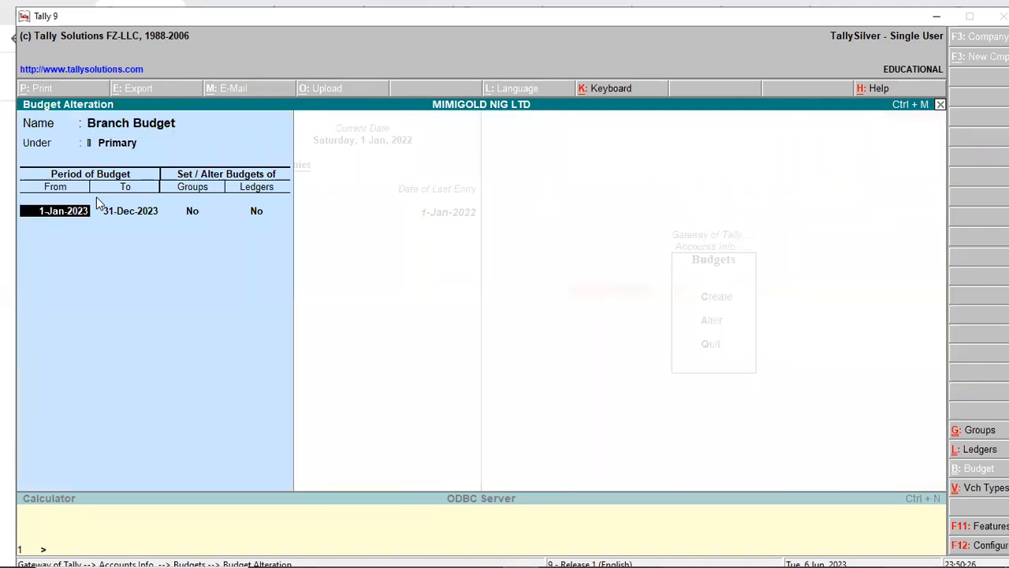
{"action": "type", "text": "1-1-2022"}
{"action": "key", "text": "Return"}
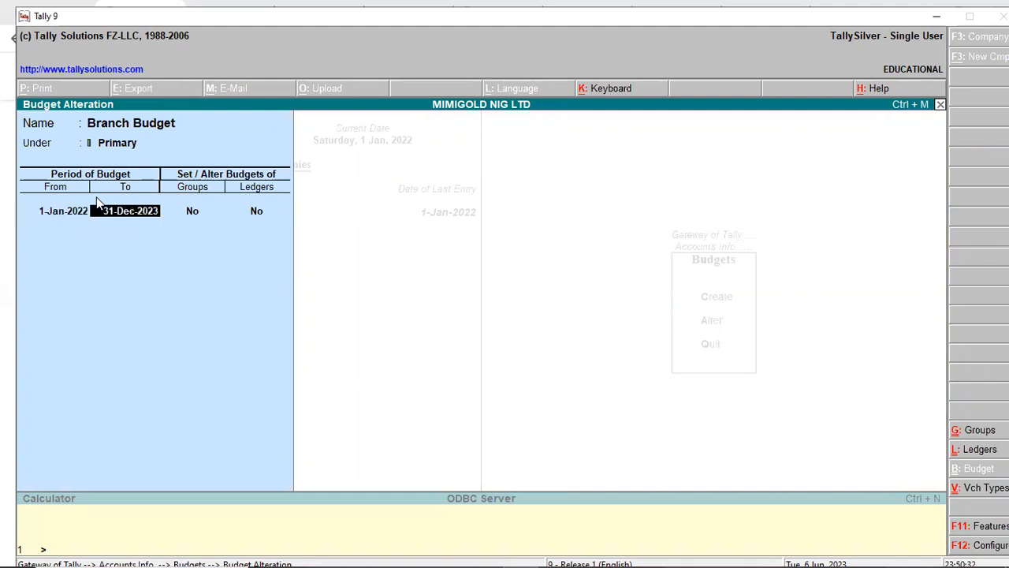
{"action": "type", "text": "31"}
{"action": "type", "text": "-12"}
{"action": "type", "text": "-2"}
{"action": "type", "text": "022"}
{"action": "key", "text": "Return"}
Step: Leave group and ledger budgets set to No, save the altered Branch Budget and return to the Gateway of Tally
{"action": "key", "text": "Return"}
{"action": "key", "text": "Return"}
{"action": "key", "text": "Return"}
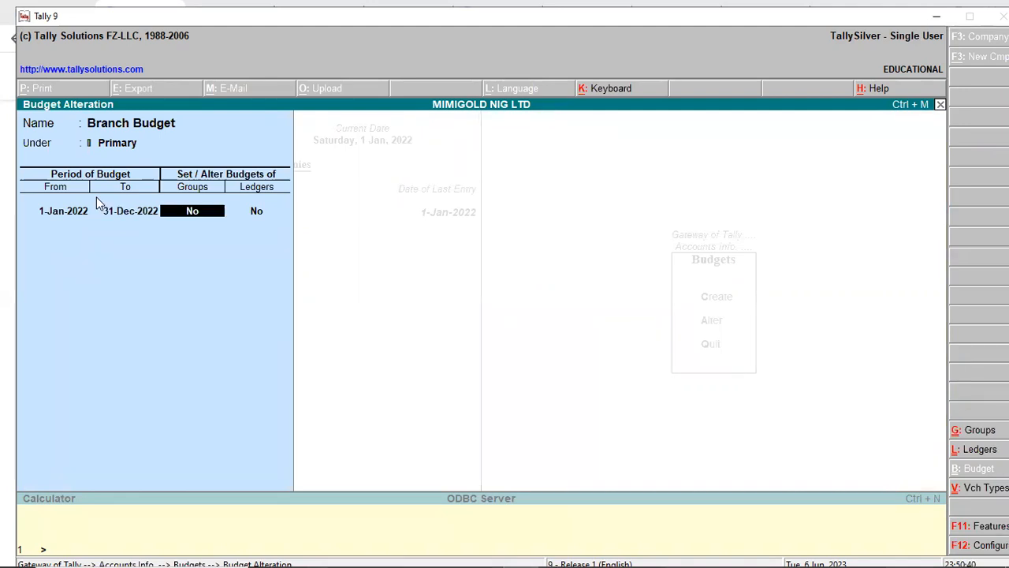
{"action": "key", "text": "Return"}
{"action": "key", "text": "Escape"}
{"action": "key", "text": "Escape"}
{"action": "key", "text": "Escape"}
{"action": "key", "text": "Escape"}
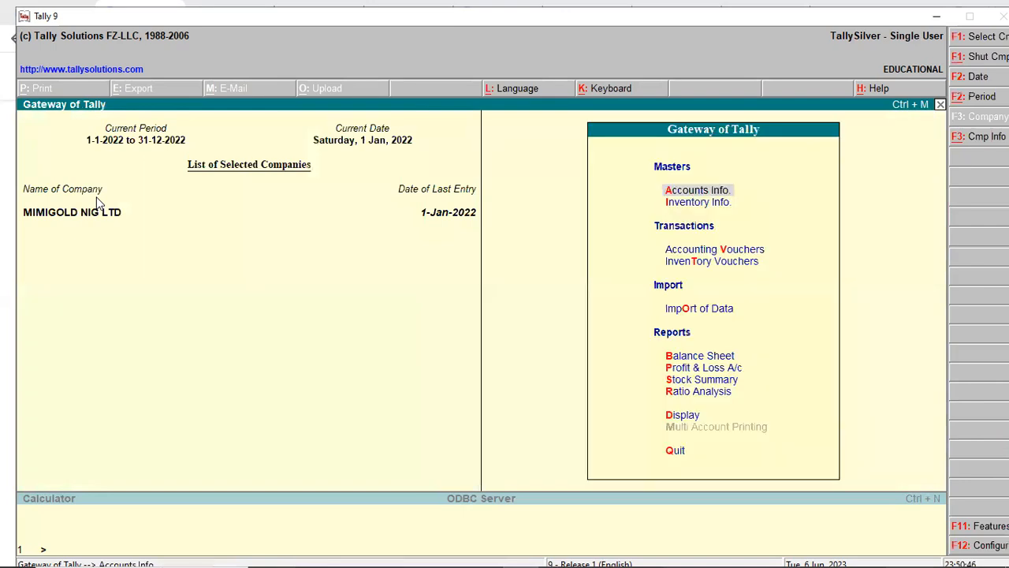
Step: Display the trial balance again with budget, actual and variance columns for Branch Budget
{"action": "left_click", "coordinate": [681, 419]}
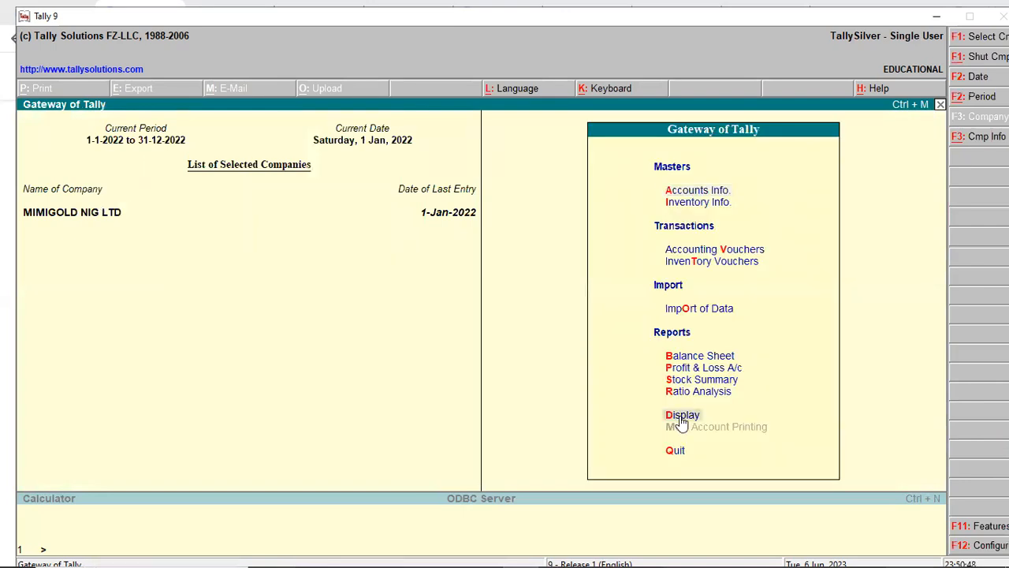
{"action": "left_click", "coordinate": [681, 420]}
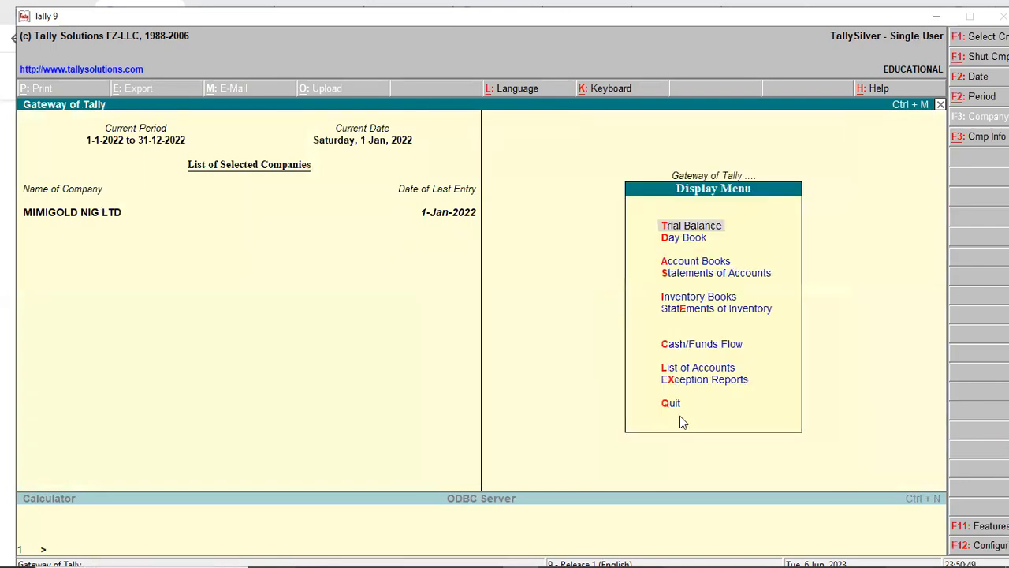
{"action": "left_click", "coordinate": [680, 227]}
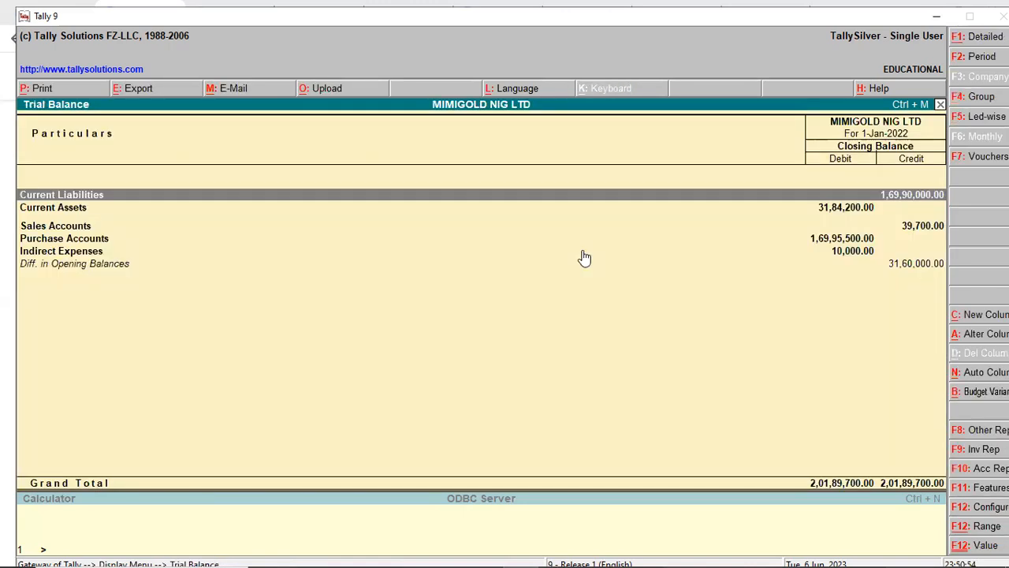
{"action": "key", "text": "alt+b"}
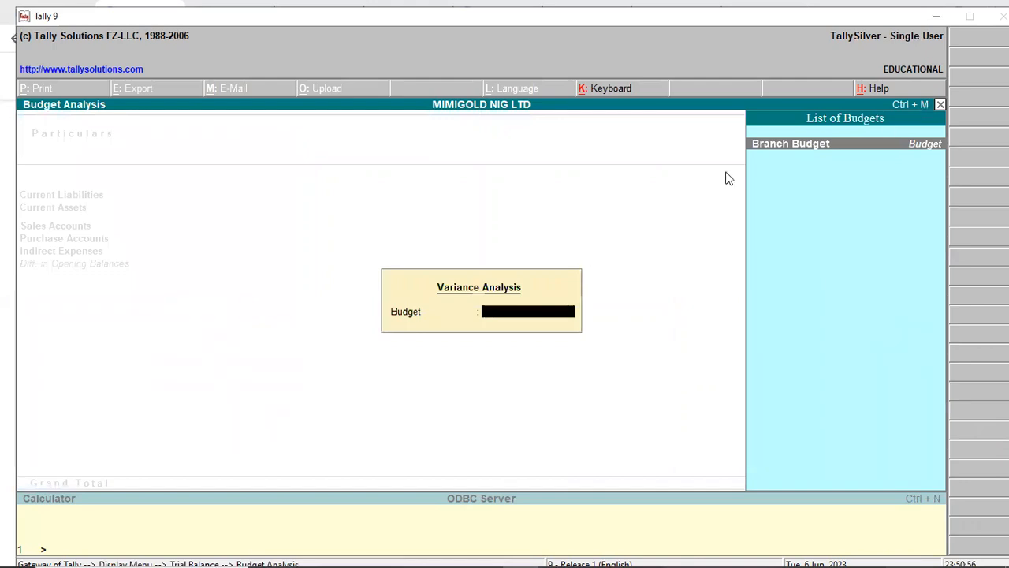
{"action": "left_click", "coordinate": [868, 147]}
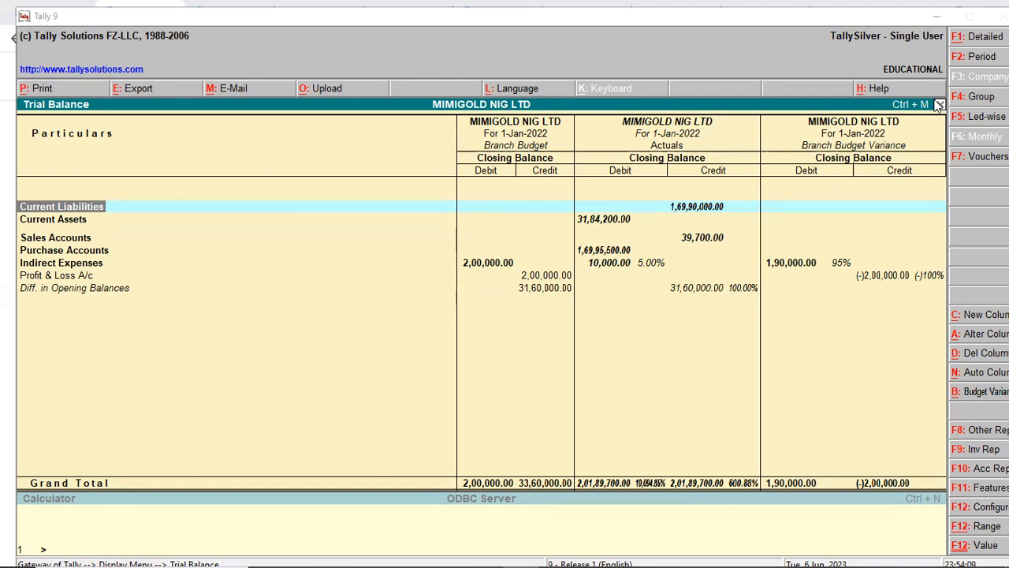
{"action": "left_click", "coordinate": [151, 161]}
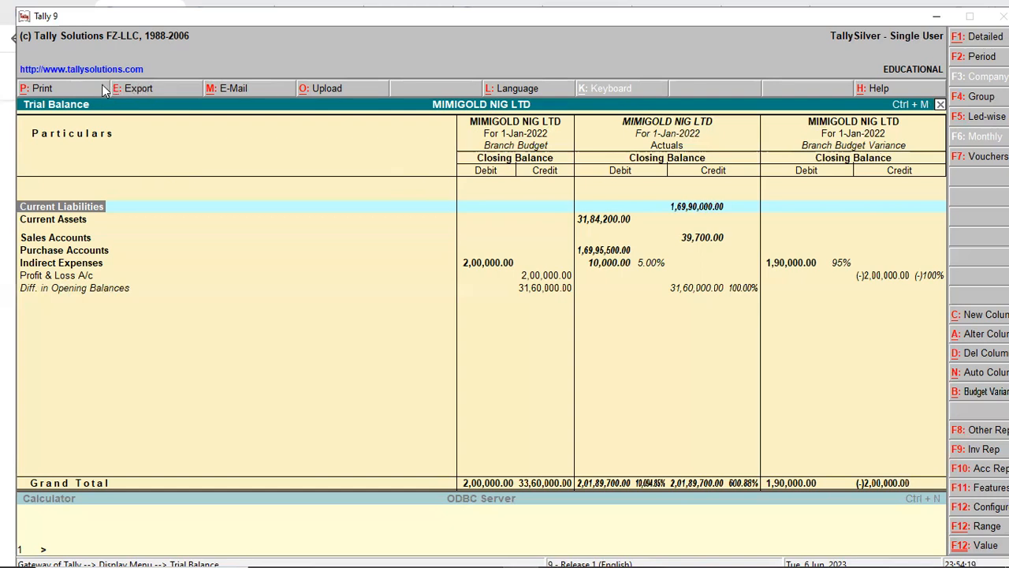
Step: Examine the monthly budget figures of Profit & Loss A/c and the ledgers behind the actual Indirect Expenses, and close the trial balance
{"action": "double_click", "coordinate": [531, 276]}
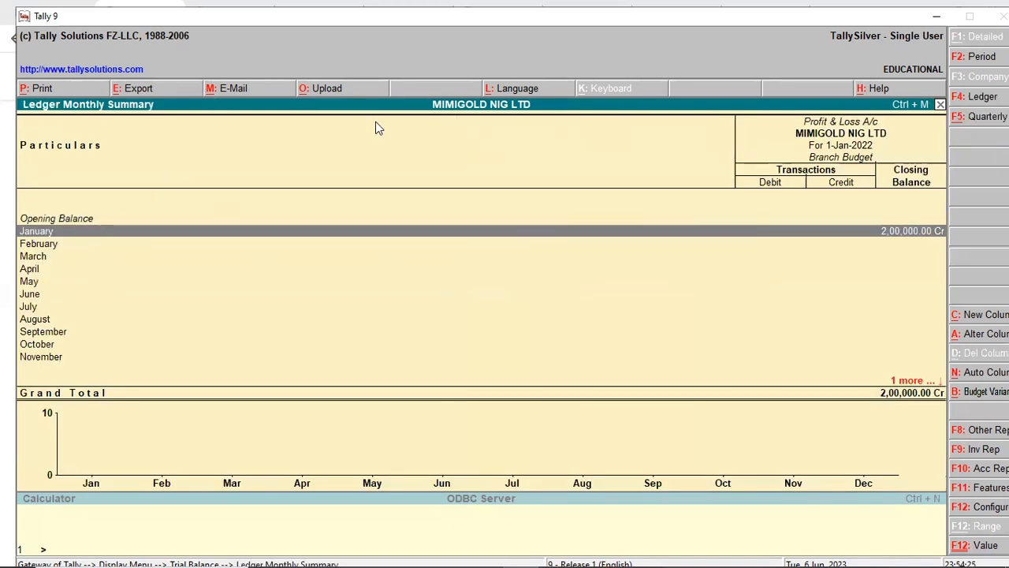
{"action": "key", "text": "Escape"}
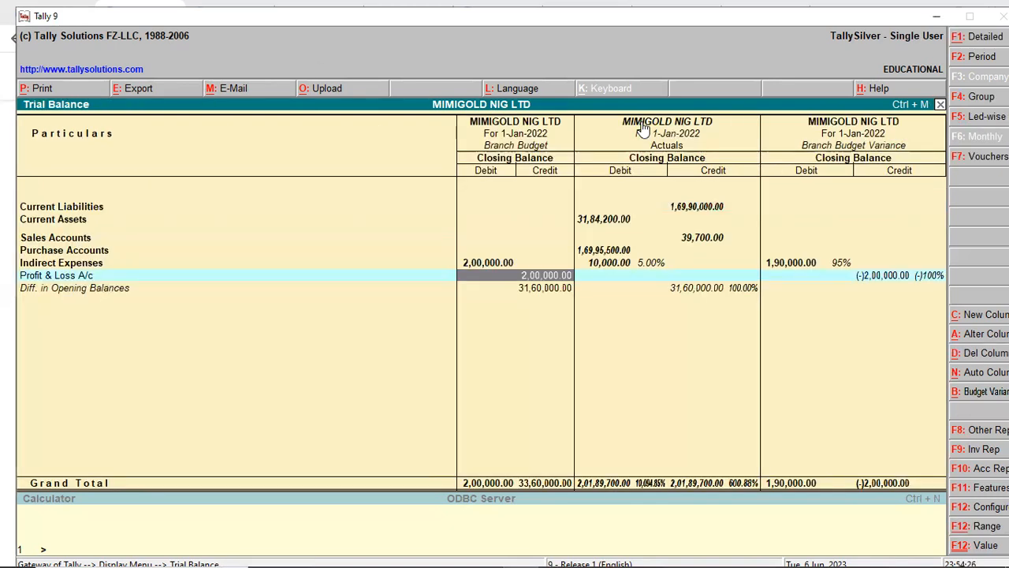
{"action": "double_click", "coordinate": [610, 262]}
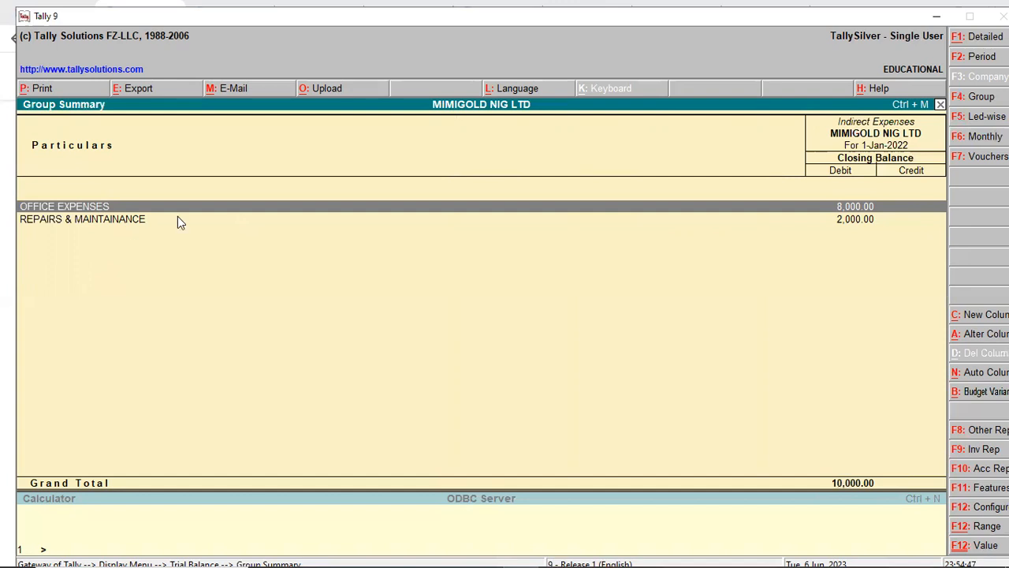
{"action": "key", "text": "Escape"}
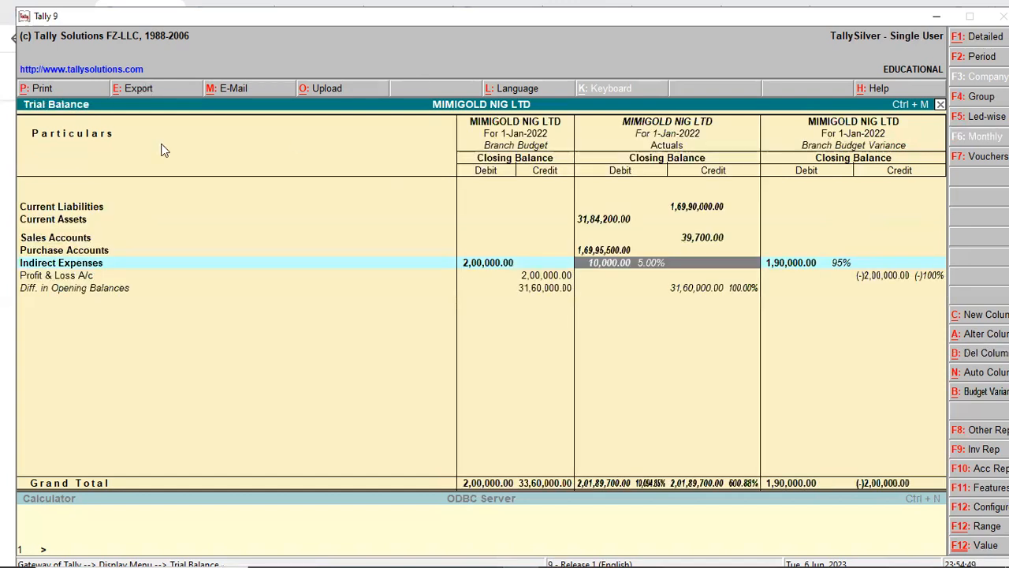
{"action": "key", "text": "Escape"}
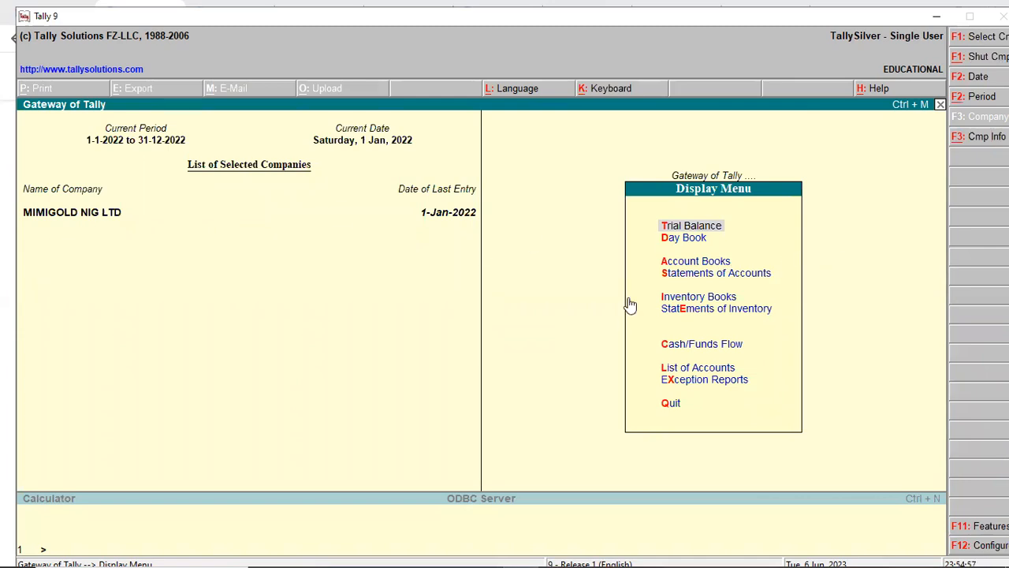
{"action": "left_click", "coordinate": [686, 275]}
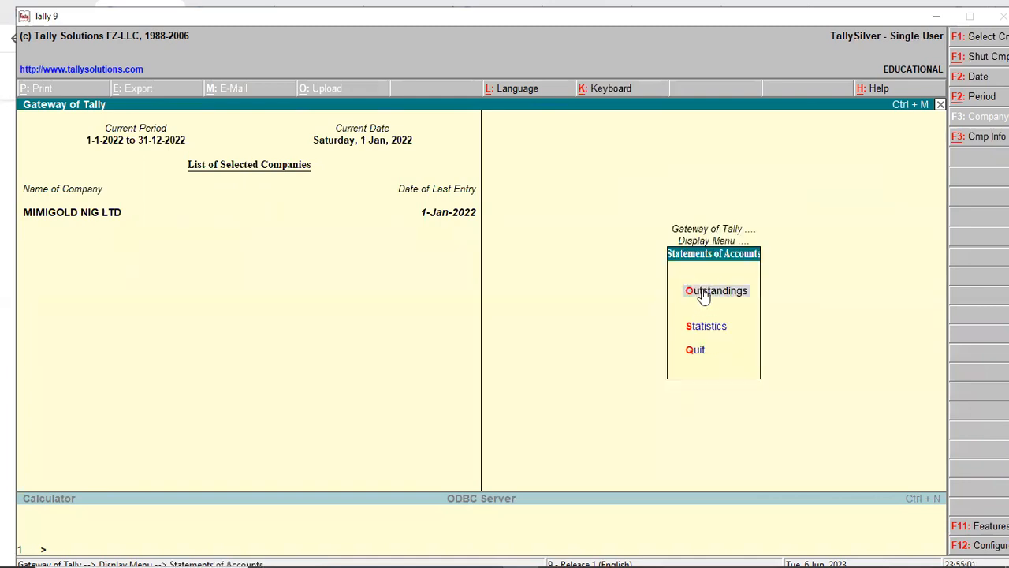
{"action": "key", "text": "Escape"}
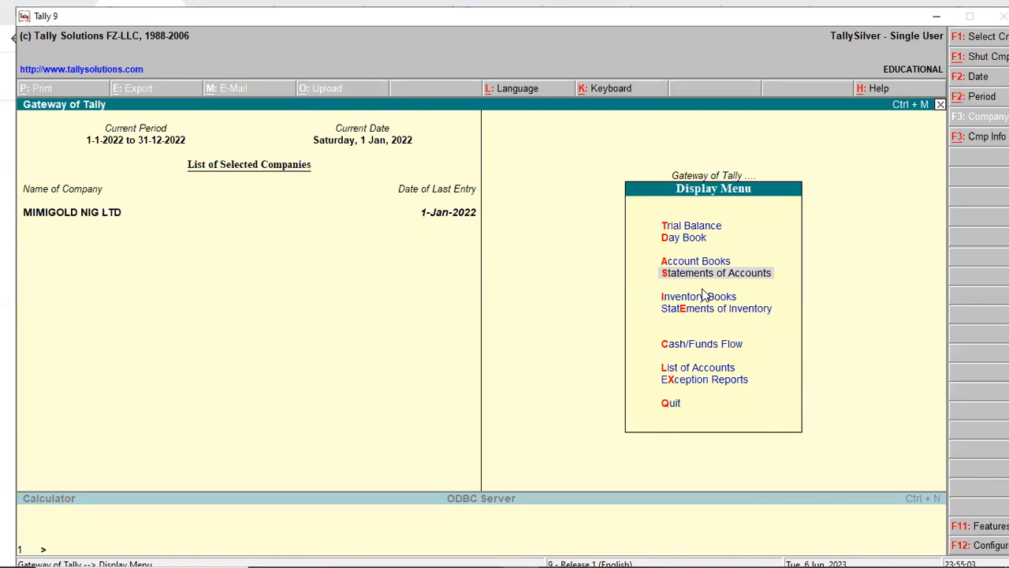
{"action": "key", "text": "Escape"}
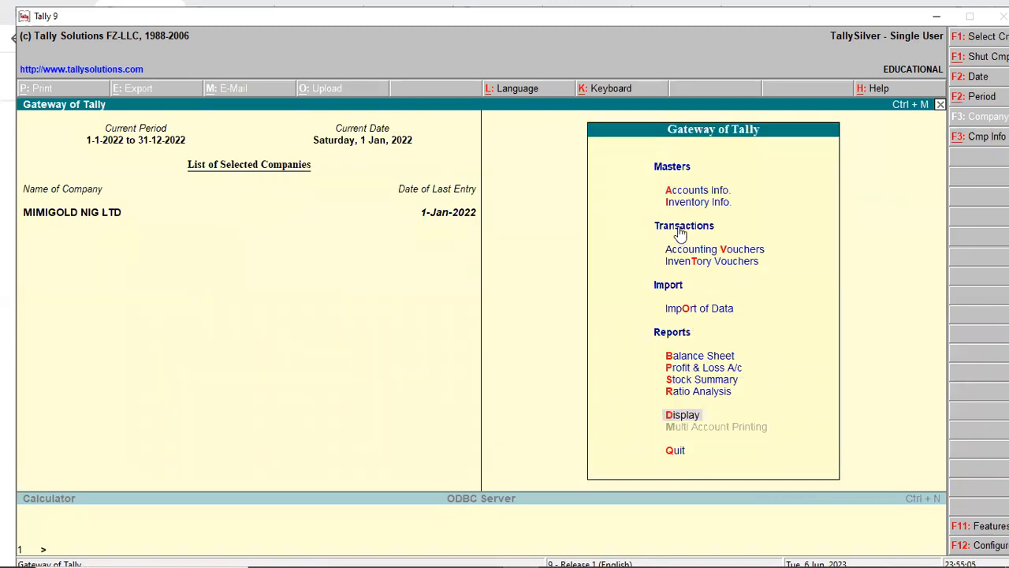
{"action": "left_click", "coordinate": [687, 195]}
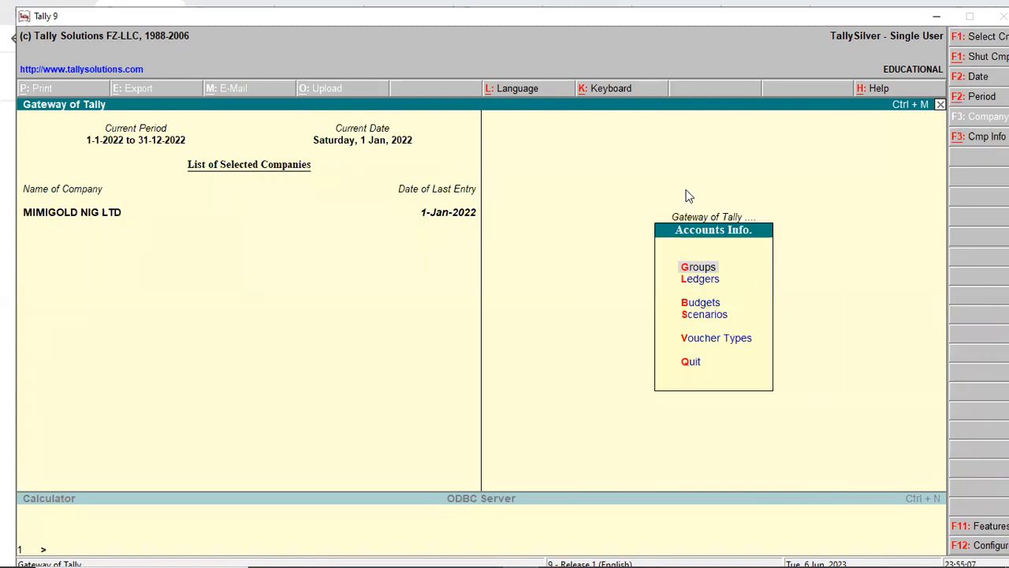
{"action": "left_click", "coordinate": [695, 306]}
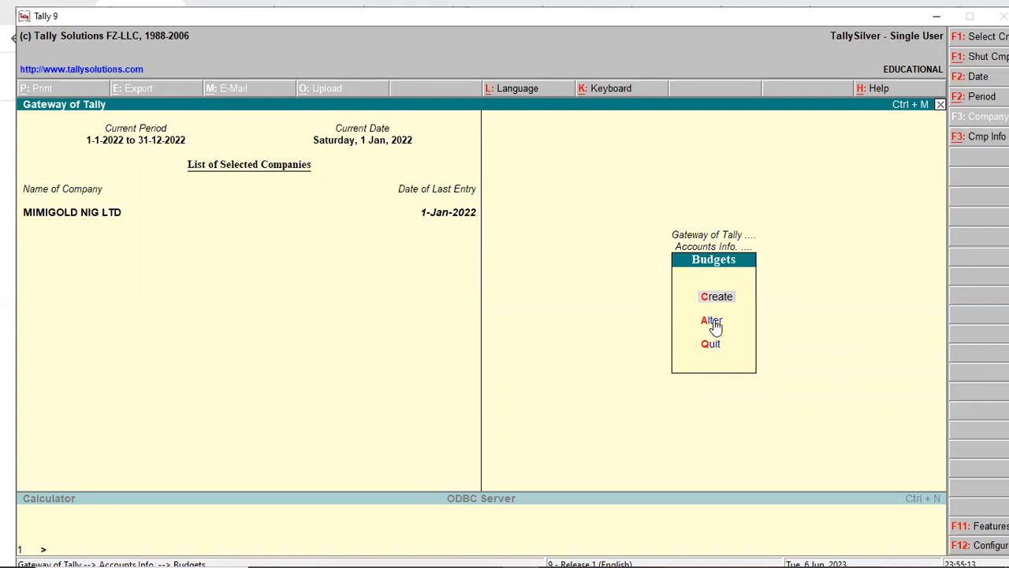
{"action": "left_click", "coordinate": [712, 322]}
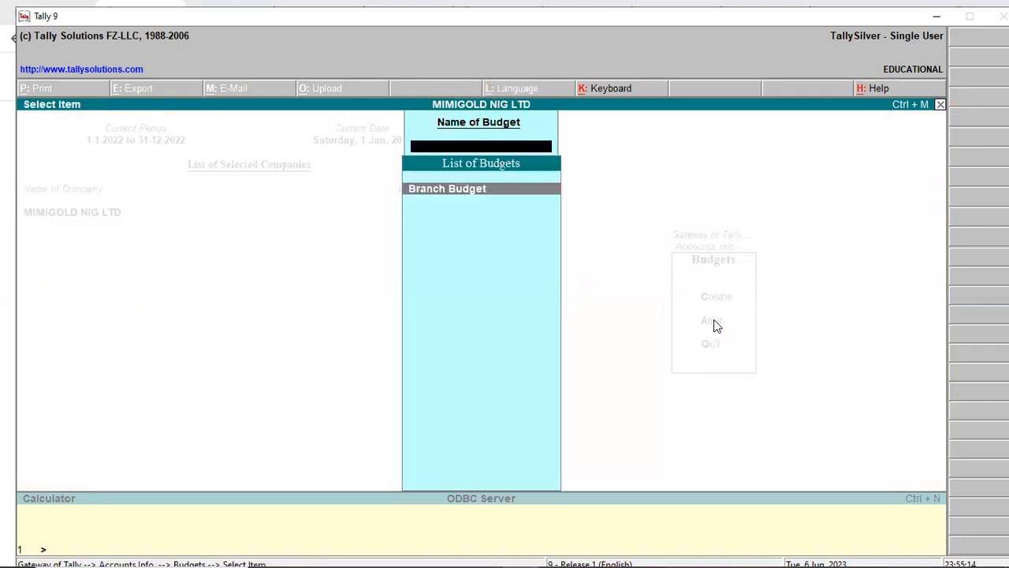
{"action": "left_click", "coordinate": [462, 190]}
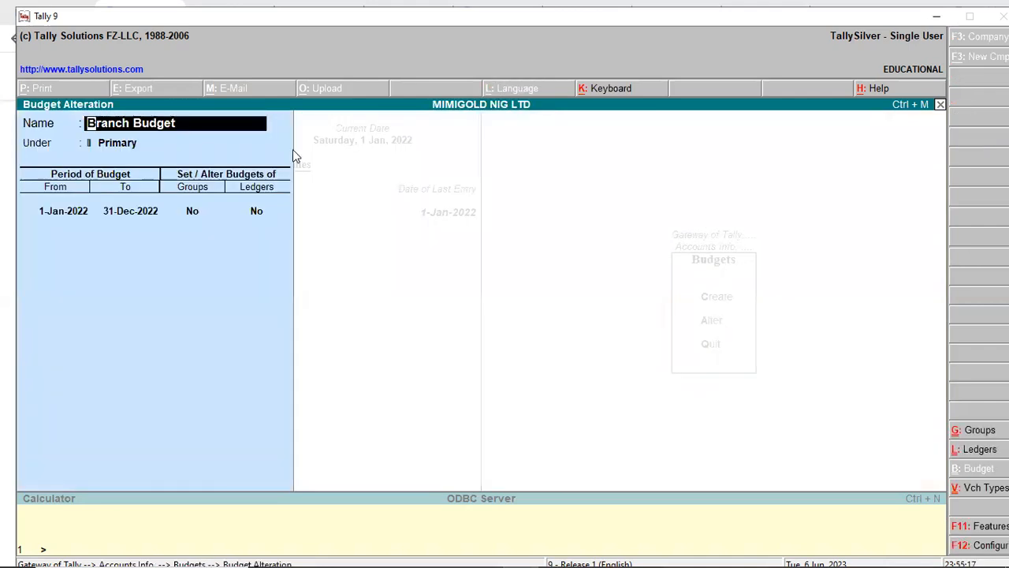
{"action": "key", "text": "alt+d"}
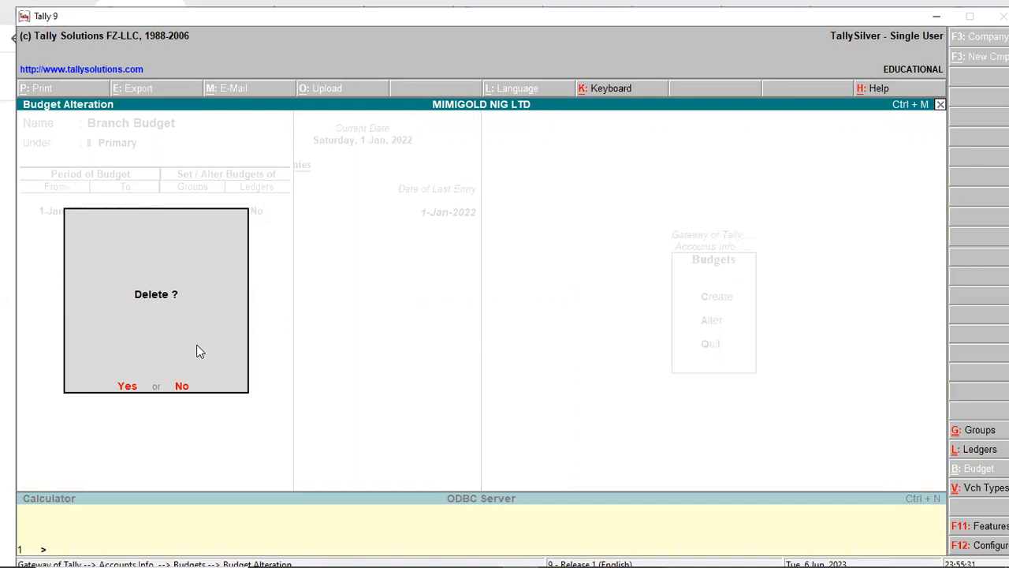
{"action": "key", "text": "n"}
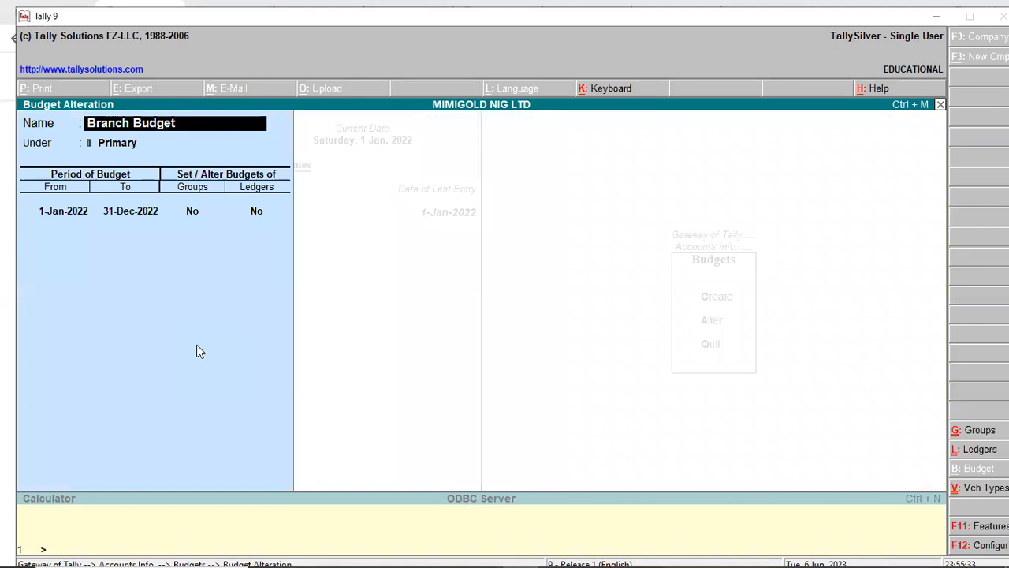
{"action": "key", "text": "Escape"}
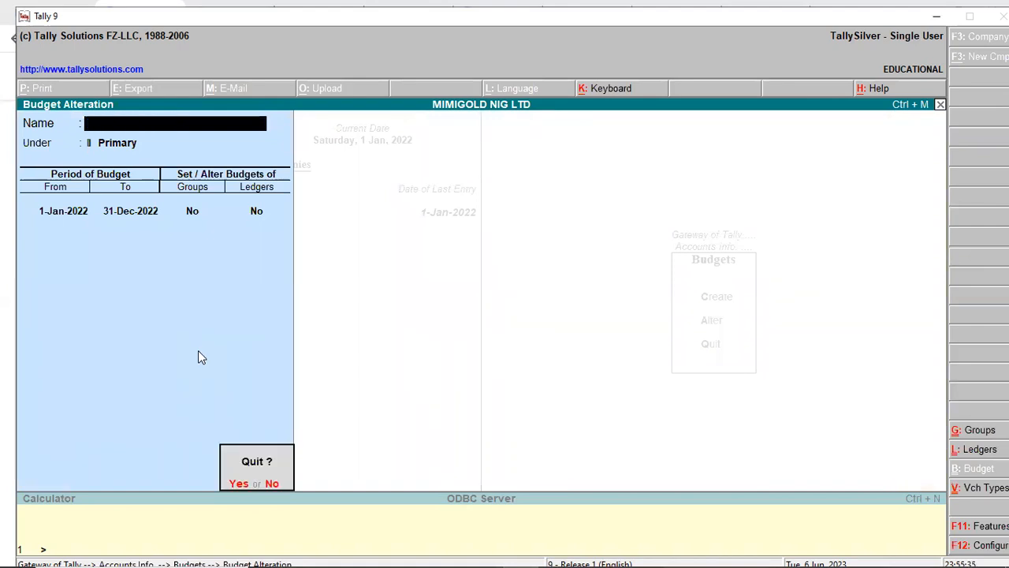
{"action": "key", "text": "y"}
{"action": "key", "text": "Escape"}
{"action": "key", "text": "Escape"}
{"action": "key", "text": "Escape"}
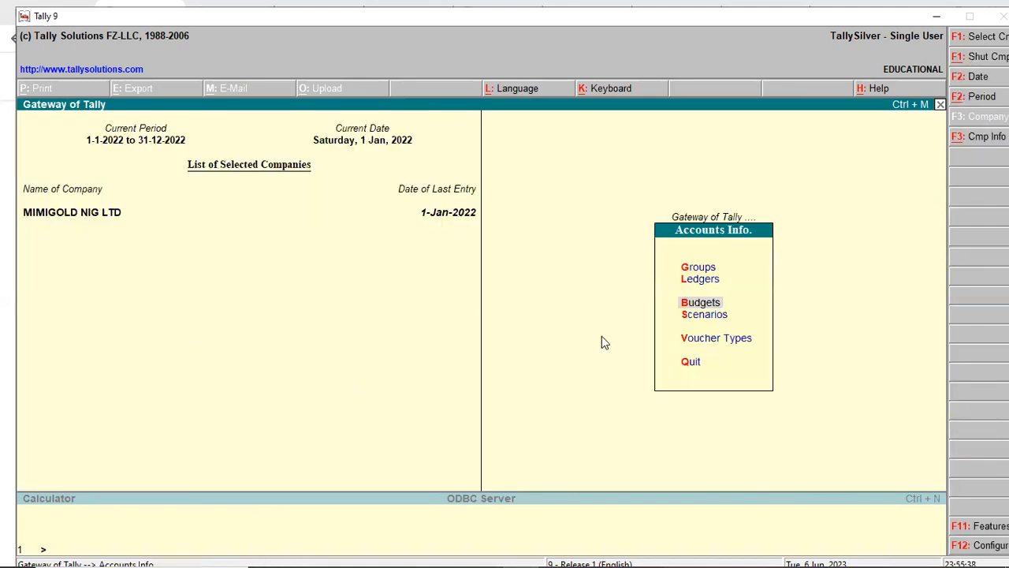
Step: View the company's list of single ledgers and return to Accounts Info
{"action": "left_click", "coordinate": [705, 282]}
{"action": "left_click", "coordinate": [695, 283]}
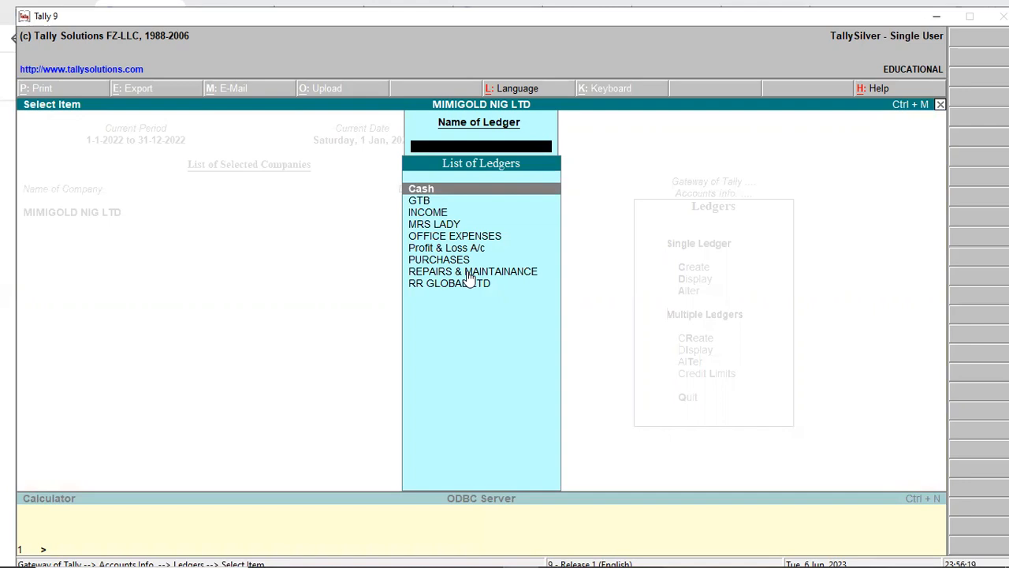
{"action": "key", "text": "Escape"}
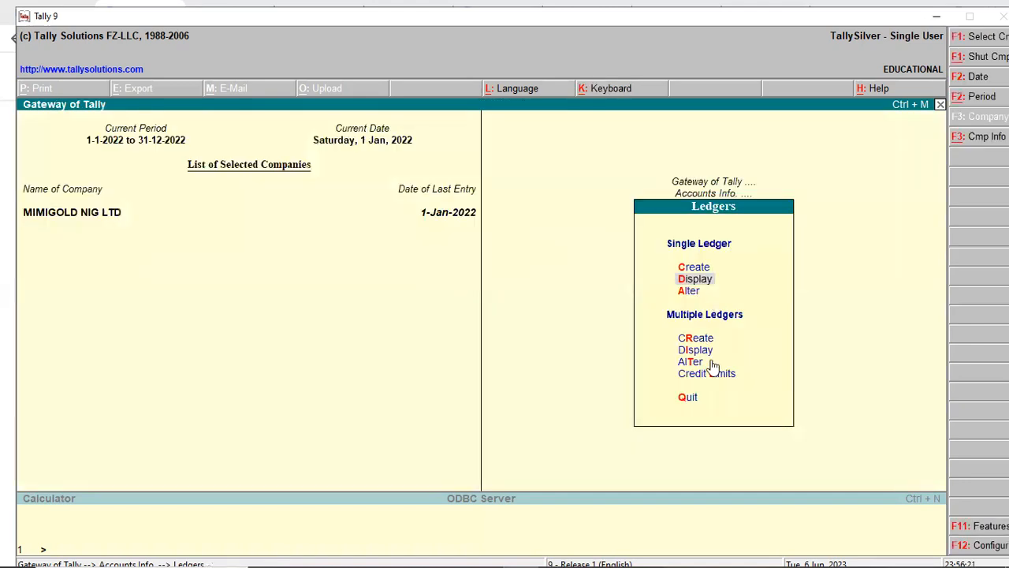
{"action": "key", "text": "Escape"}
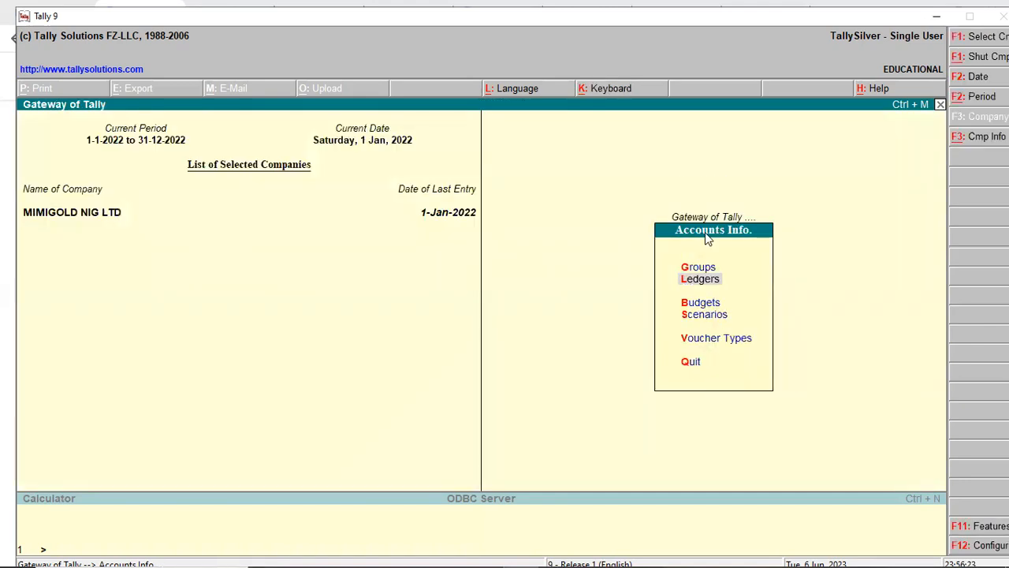
Step: Start creating a new budget from Accounts Info
{"action": "left_click", "coordinate": [705, 304]}
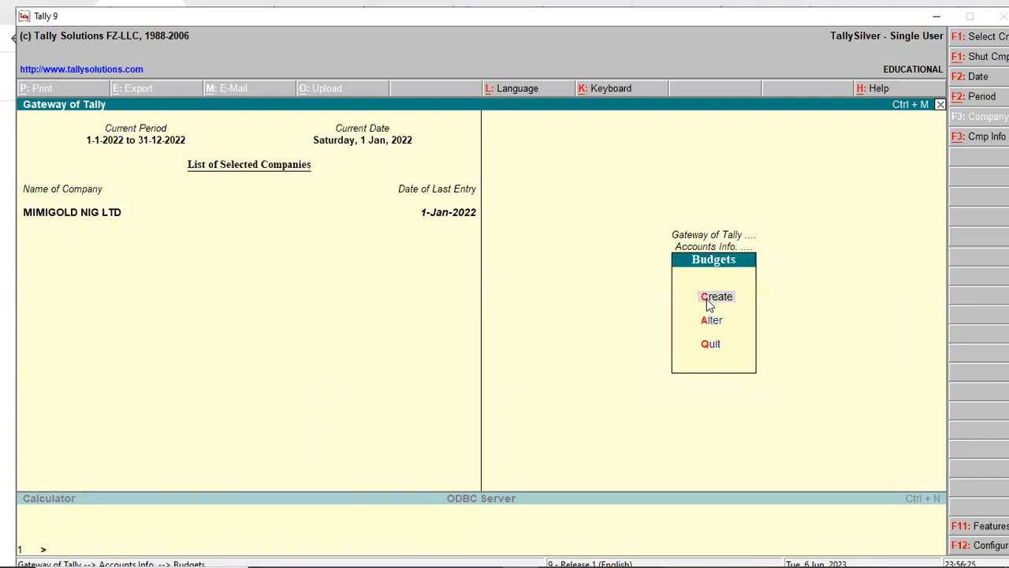
{"action": "left_click", "coordinate": [715, 300]}
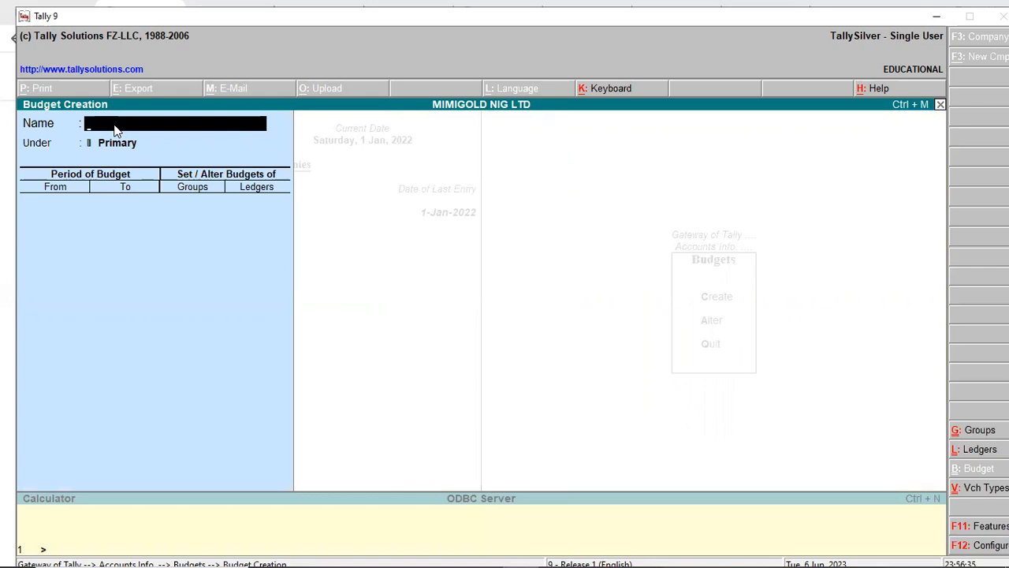
{"action": "type", "text": "R"}
{"action": "type", "text": "e"}
{"action": "type", "text": "pairs"}
{"action": "type", "text": " &"}
{"action": "key", "text": "BackSpace"}
{"action": "key", "text": "BackSpace"}
{"action": "key", "text": "BackSpace"}
{"action": "key", "text": "BackSpace"}
{"action": "key", "text": "BackSpace"}
{"action": "key", "text": "BackSpace"}
{"action": "key", "text": "BackSpace"}
{"action": "key", "text": "BackSpace"}
{"action": "key", "text": "BackSpace"}
{"action": "type", "text": "Branch"}
{"action": "key", "text": "BackSpace"}
{"action": "key", "text": "BackSpace"}
{"action": "key", "text": "BackSpace"}
{"action": "key", "text": "BackSpace"}
{"action": "key", "text": "BackSpace"}
{"action": "key", "text": "BackSpace"}
Step: Name the new budget January Operating Budget and place it under Primary
{"action": "type", "text": "January Operating"}
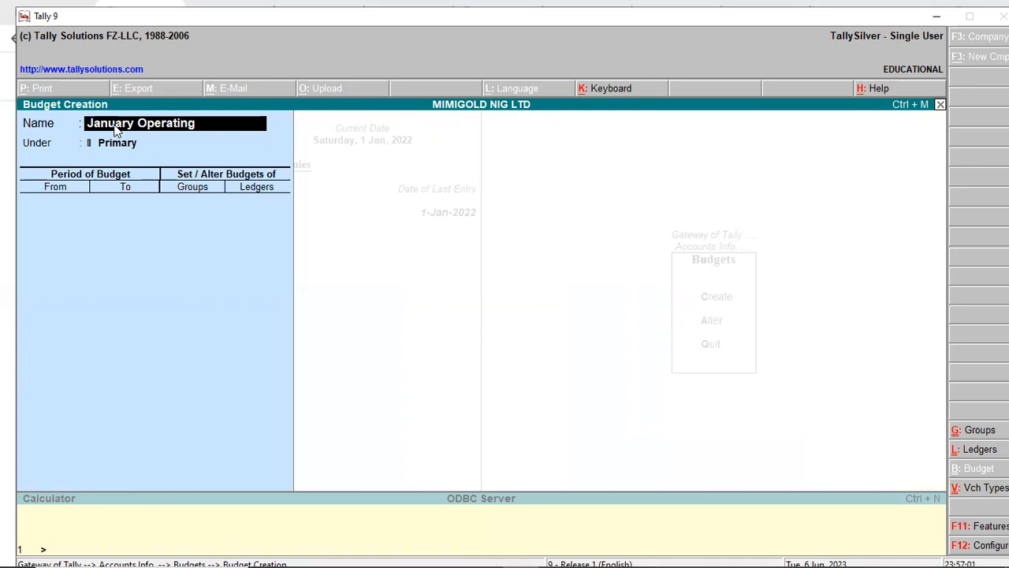
{"action": "type", "text": " Budget"}
{"action": "key", "text": "Return"}
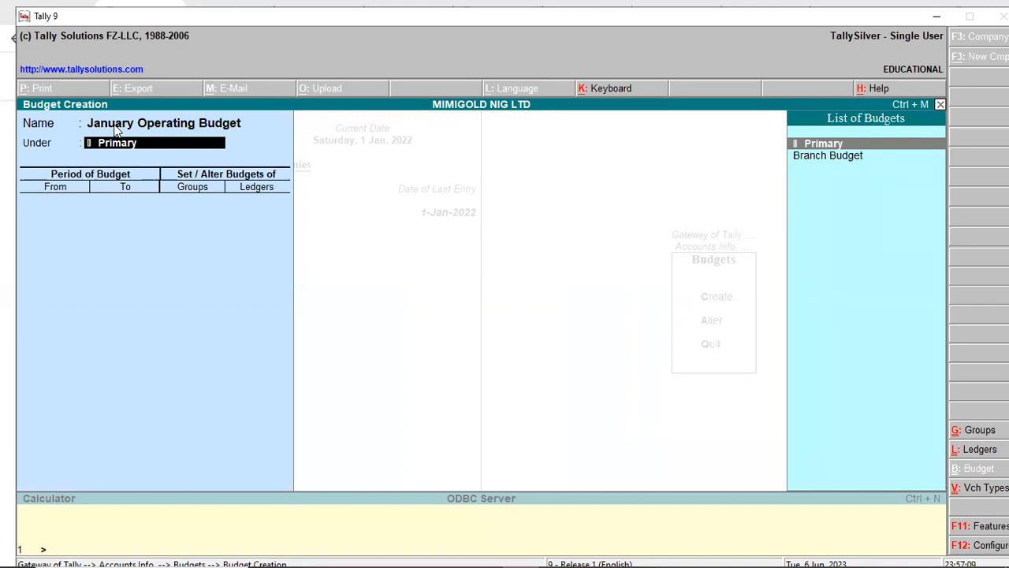
{"action": "key", "text": "Return"}
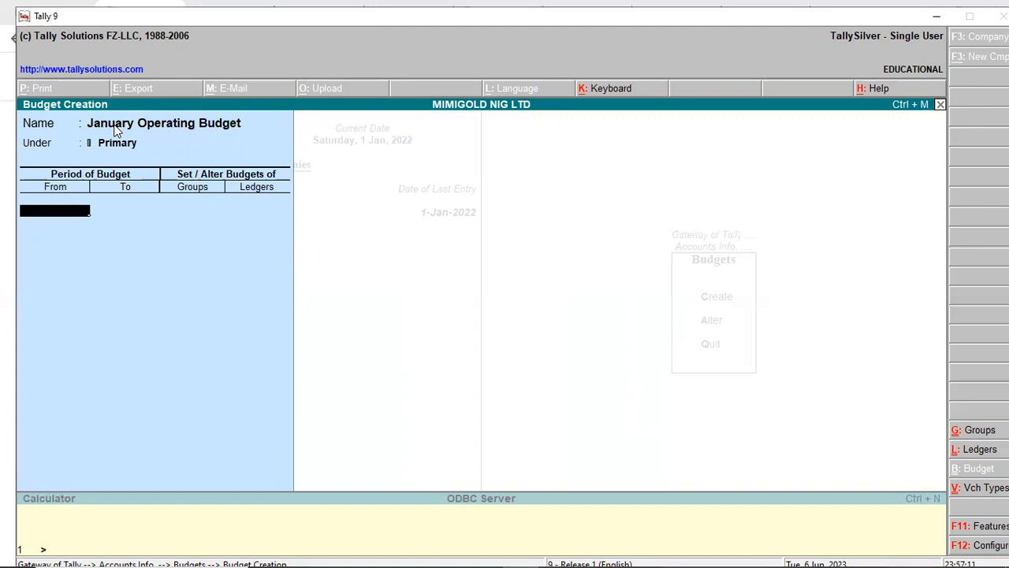
Step: Set the period of January Operating Budget from 1-1-2022 to 31-1-2022
{"action": "type", "text": "1-1-2022"}
{"action": "key", "text": "Return"}
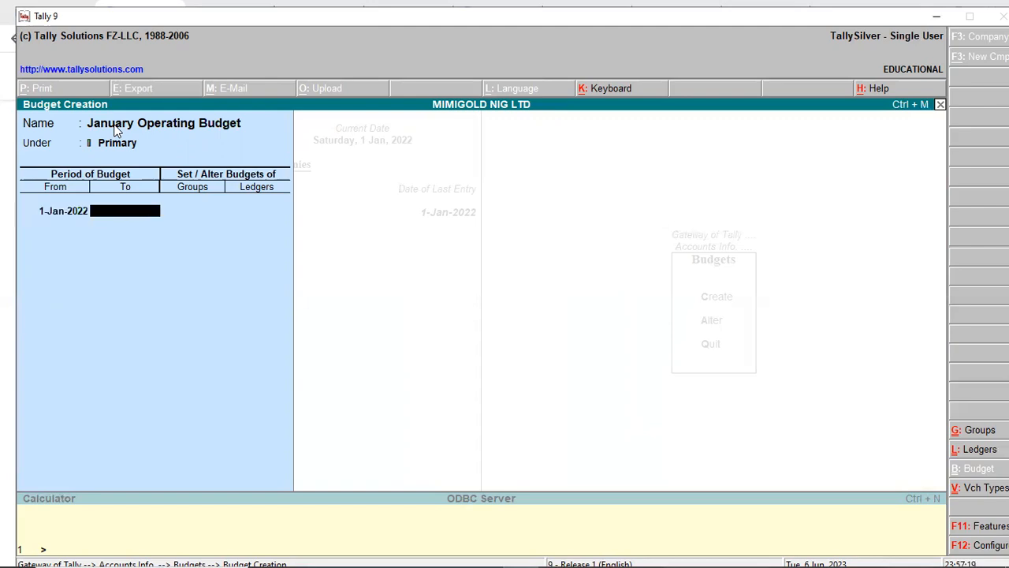
{"action": "type", "text": "2"}
{"action": "key", "text": "BackSpace"}
{"action": "type", "text": "31-1-2022"}
{"action": "key", "text": "Return"}
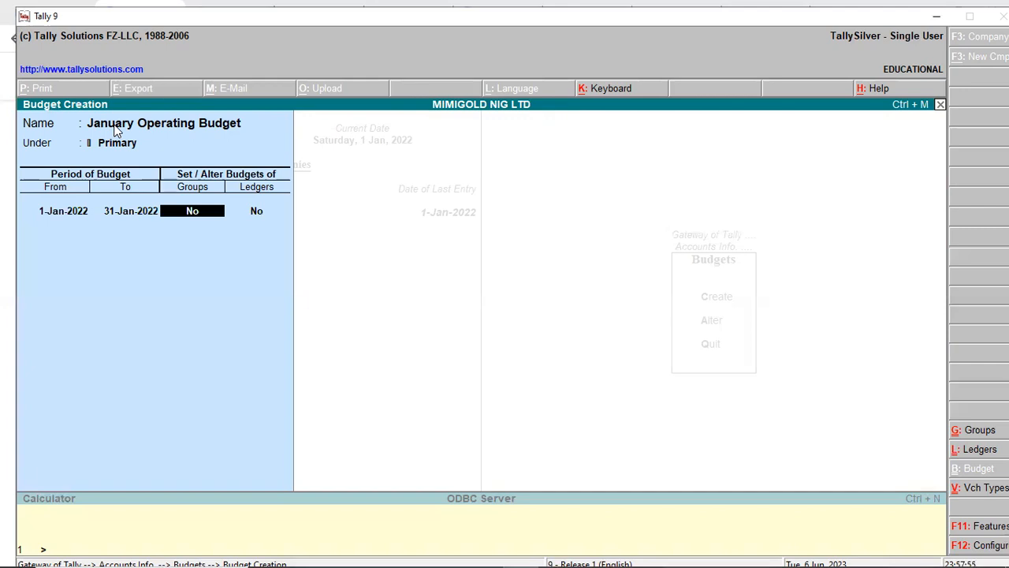
Step: Leave group budgets at No and set ledger budgets to Yes for the January period
{"action": "type", "text": "y"}
{"action": "type", "text": "N"}
{"action": "type", "text": "o"}
{"action": "key", "text": "Return"}
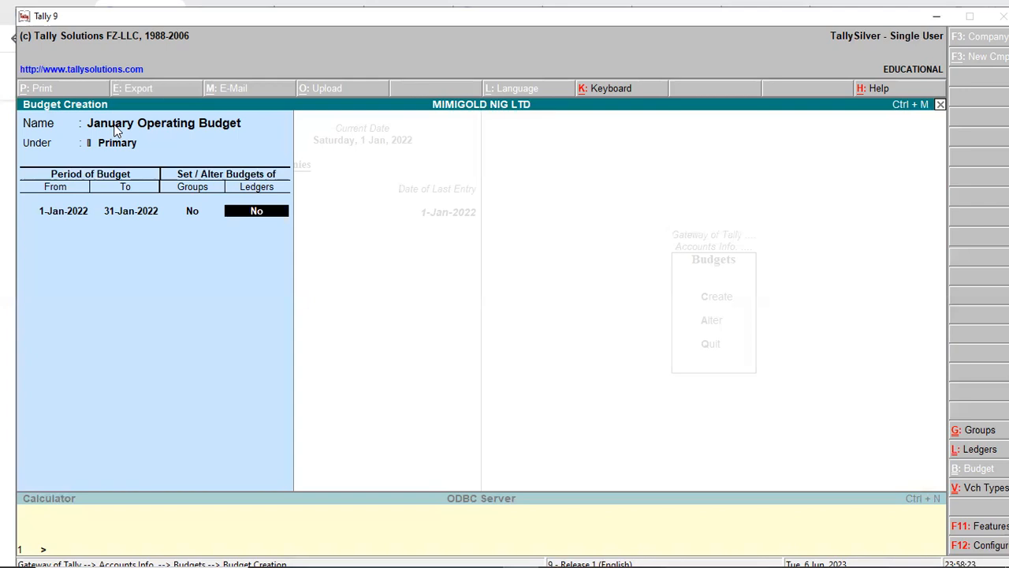
{"action": "type", "text": "Yes"}
{"action": "key", "text": "Return"}
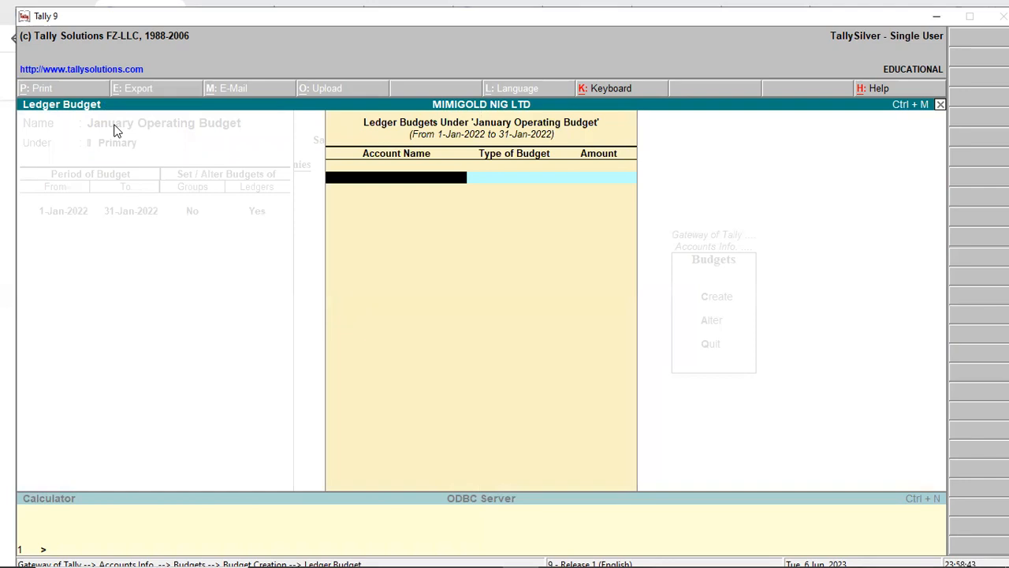
Step: Add OFFICE EXPENSES to the ledger budgets with the budget type On Closing Balance
{"action": "type", "text": "Off"}
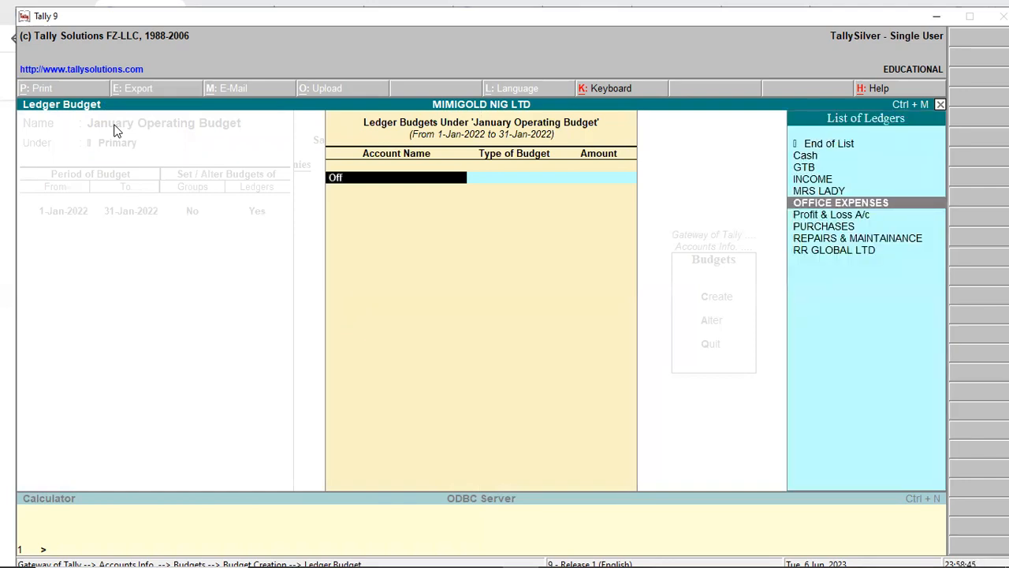
{"action": "key", "text": "Return"}
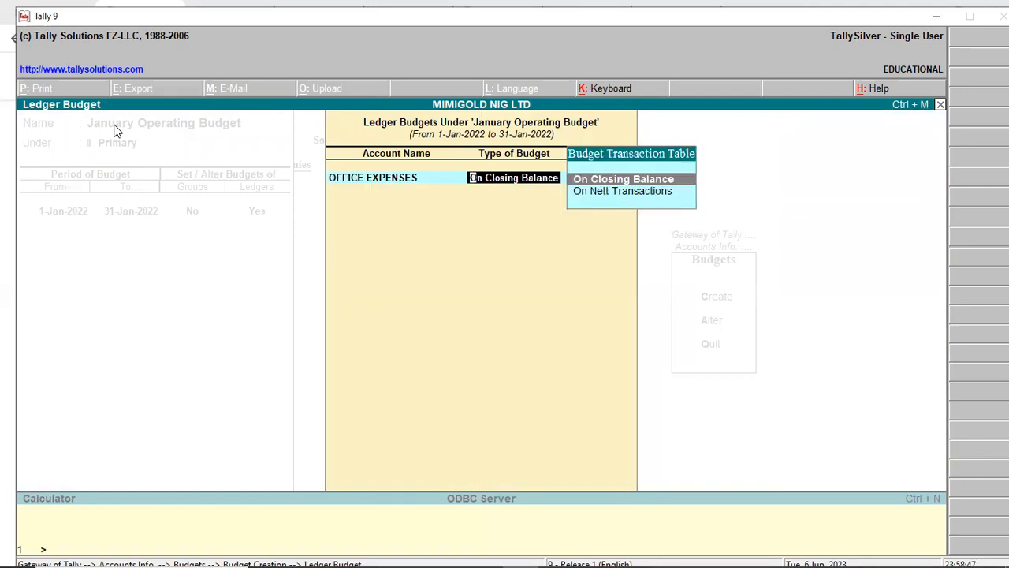
{"action": "key", "text": "Return"}
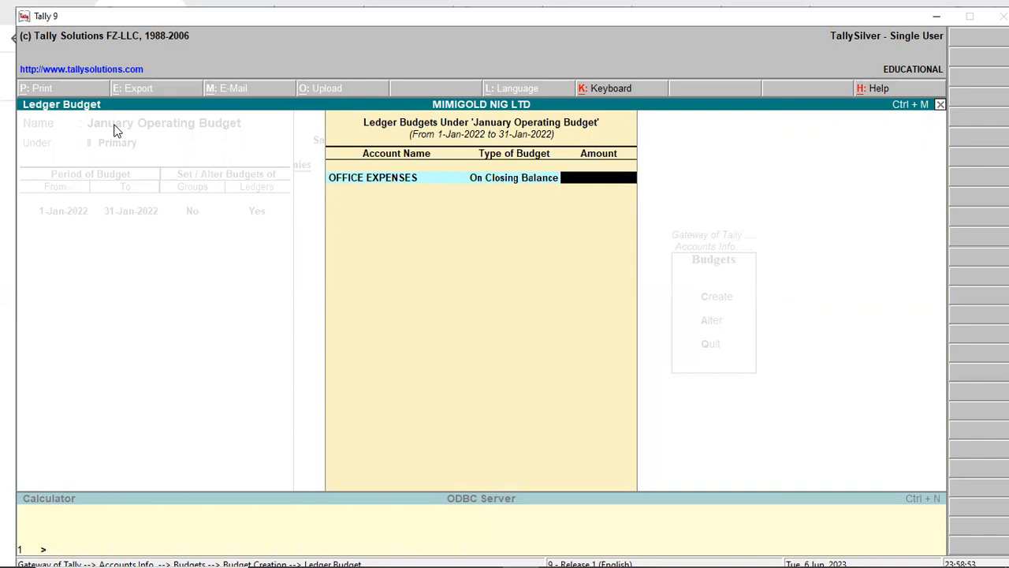
Step: Enter a budget amount of 2500000 for OFFICE EXPENSES
{"action": "type", "text": "15"}
{"action": "key", "text": "BackSpace"}
{"action": "type", "text": "2500000"}
{"action": "key", "text": "BackSpace"}
{"action": "type", "text": "0"}
{"action": "key", "text": "Return"}
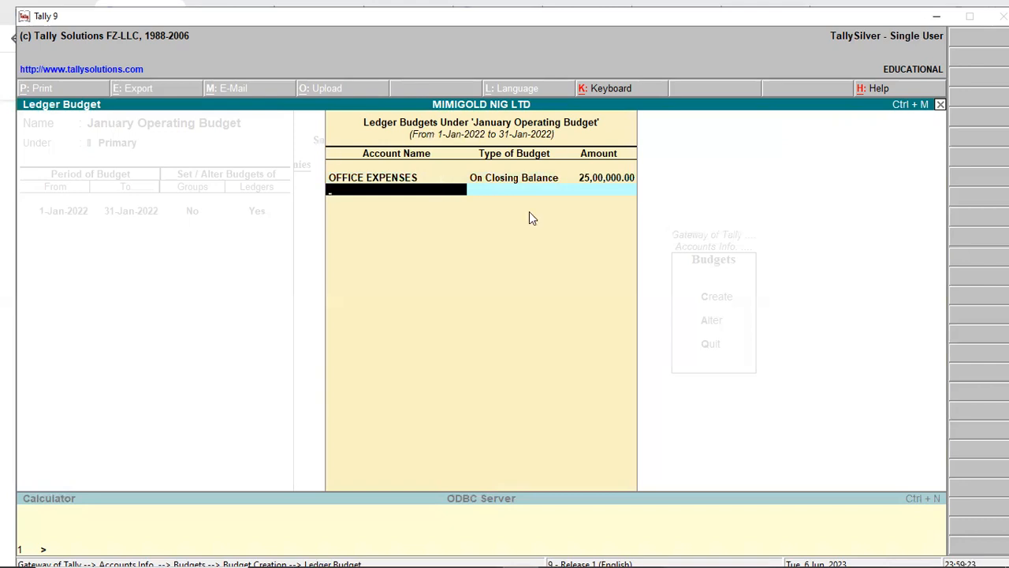
Step: Set the OFFICE EXPENSES budget amount to 2000
{"action": "left_click", "coordinate": [594, 178]}
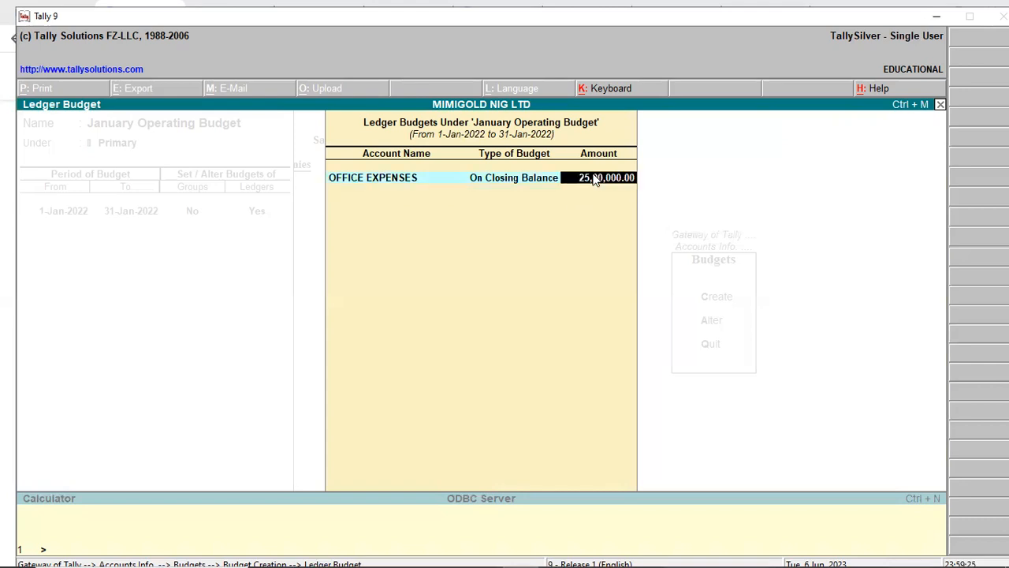
{"action": "type", "text": "2000"}
{"action": "key", "text": "Return"}
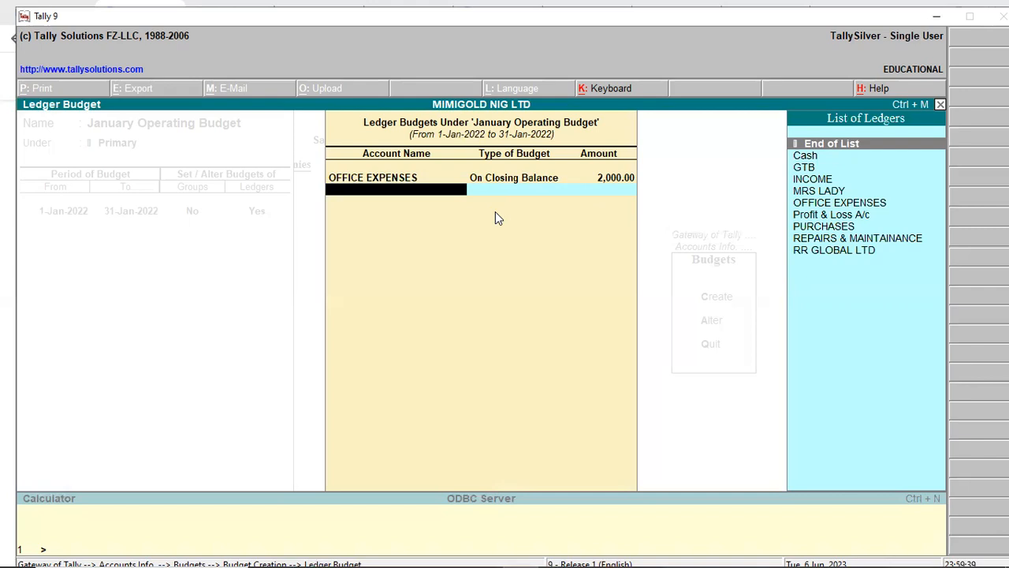
Step: Add REPAIRS & MAINTAINANCE on closing balance with an amount of 5000 and finish the ledger budget list
{"action": "key", "text": "Down"}
{"action": "key", "text": "Down"}
{"action": "key", "text": "Down"}
{"action": "key", "text": "Down"}
{"action": "key", "text": "Down"}
{"action": "key", "text": "Down"}
{"action": "key", "text": "Down"}
{"action": "key", "text": "Down"}
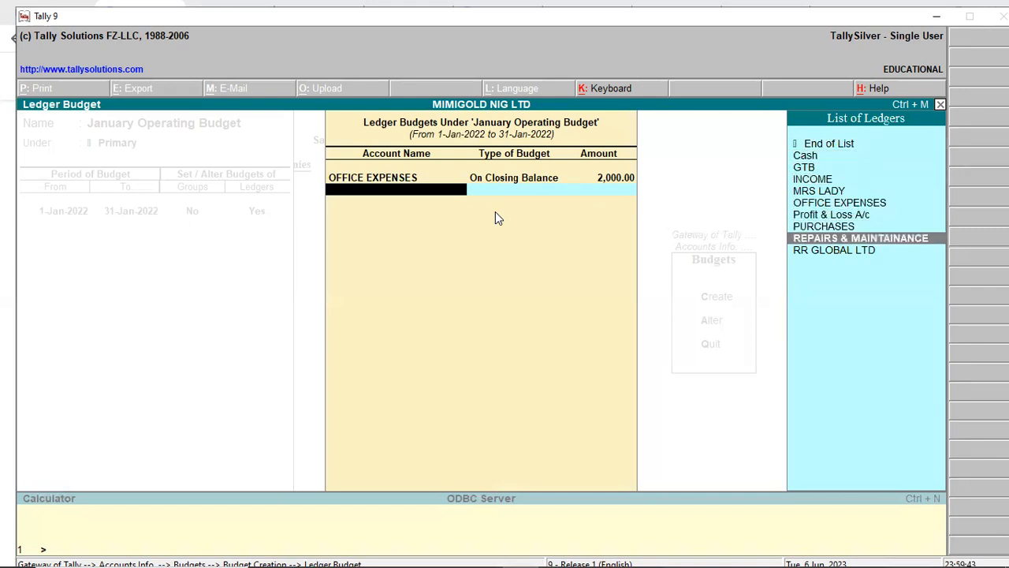
{"action": "key", "text": "Return"}
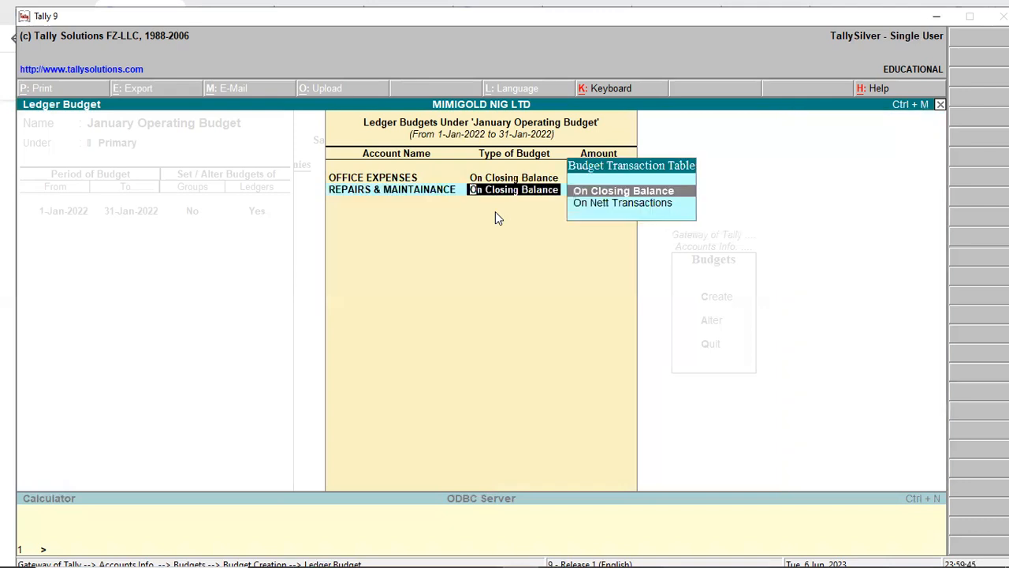
{"action": "key", "text": "Return"}
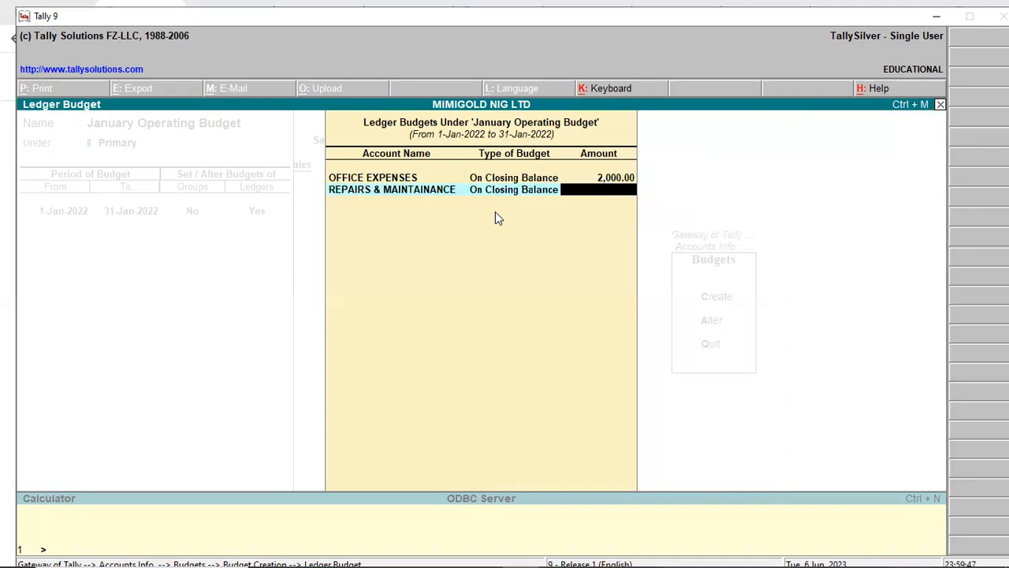
{"action": "type", "text": "5000"}
{"action": "key", "text": "Return"}
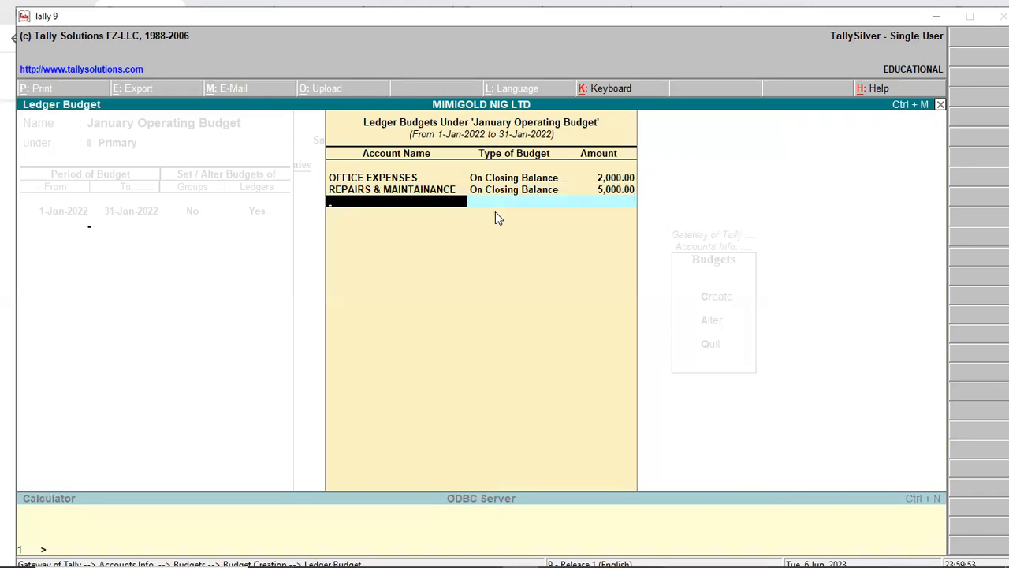
{"action": "key", "text": "Return"}
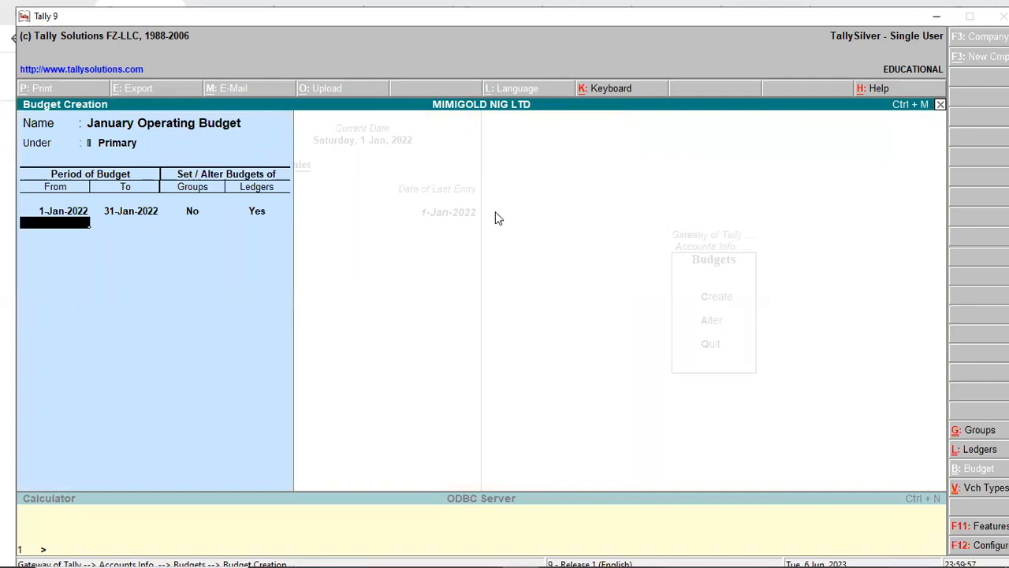
Step: Reopen the ledger budgets of January Operating Budget and review the account, budget type and amount of both entries
{"action": "key", "text": "Up"}
{"action": "key", "text": "Return"}
{"action": "key", "text": "Return"}
{"action": "key", "text": "Return"}
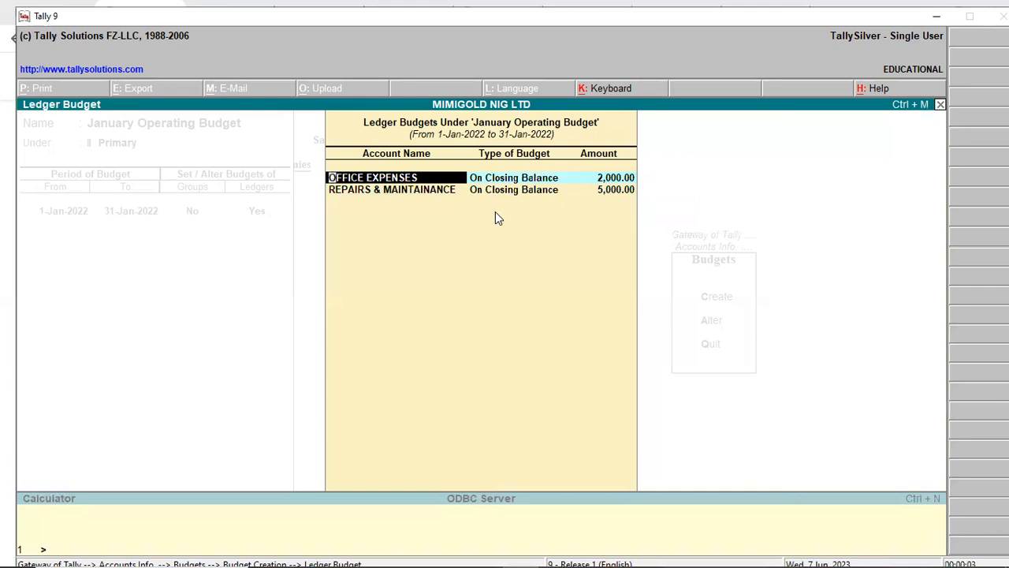
{"action": "key", "text": "Return"}
{"action": "key", "text": "Return"}
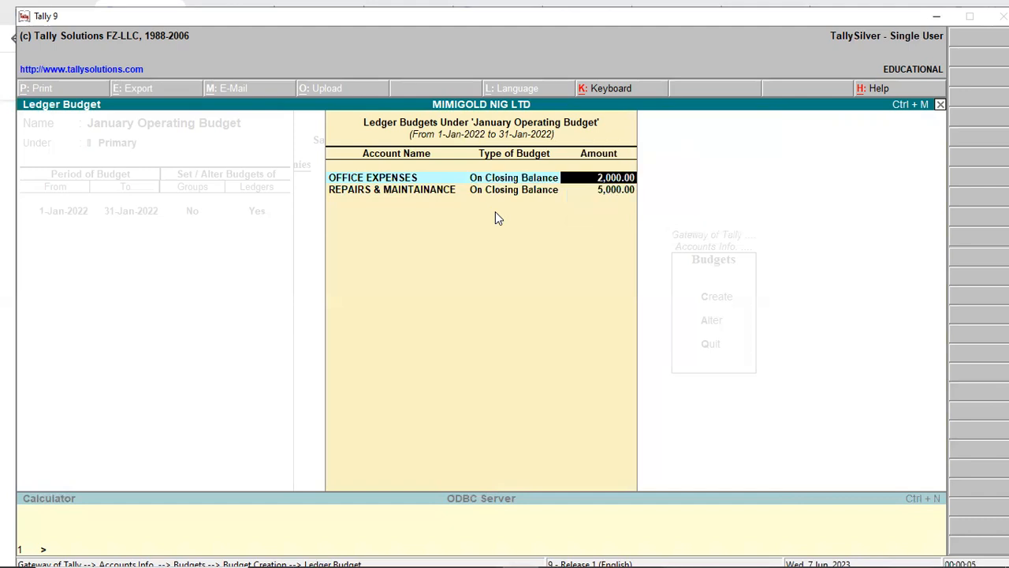
{"action": "key", "text": "Return"}
{"action": "key", "text": "Return"}
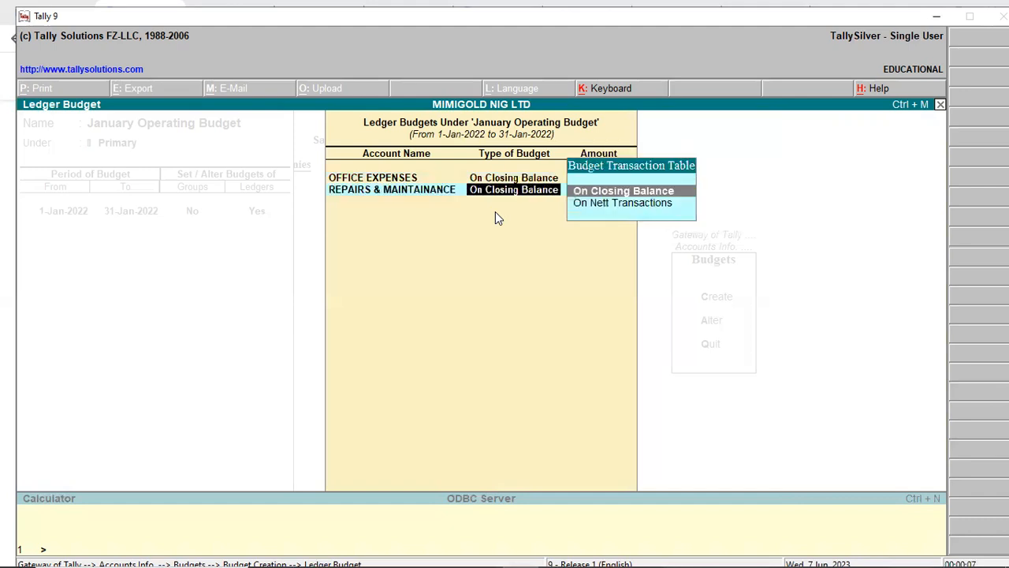
{"action": "key", "text": "Return"}
{"action": "key", "text": "Return"}
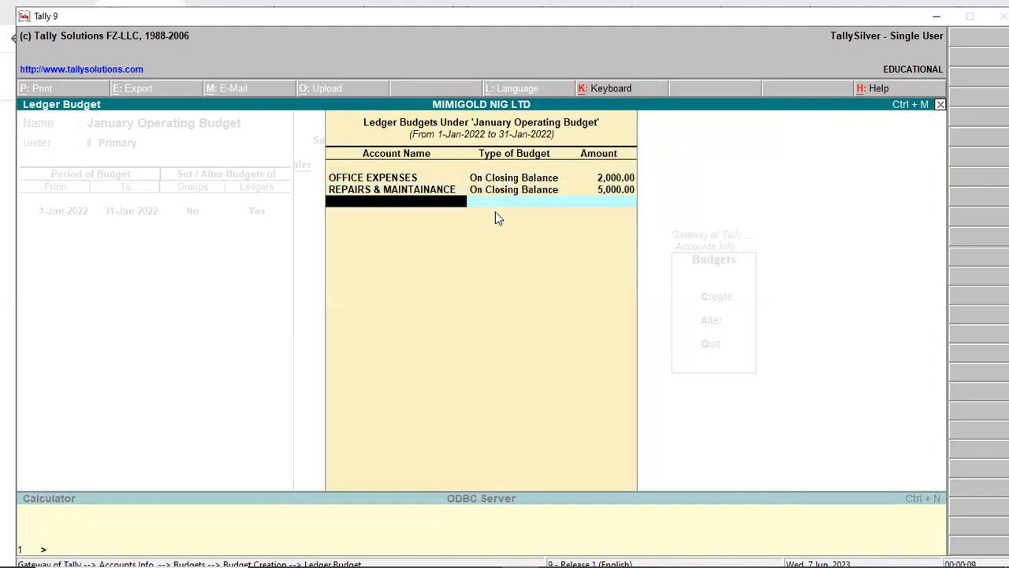
Step: Finish the ledger budget list, save January Operating Budget, and leave budget creation for the Gateway of Tally
{"action": "key", "text": "Return"}
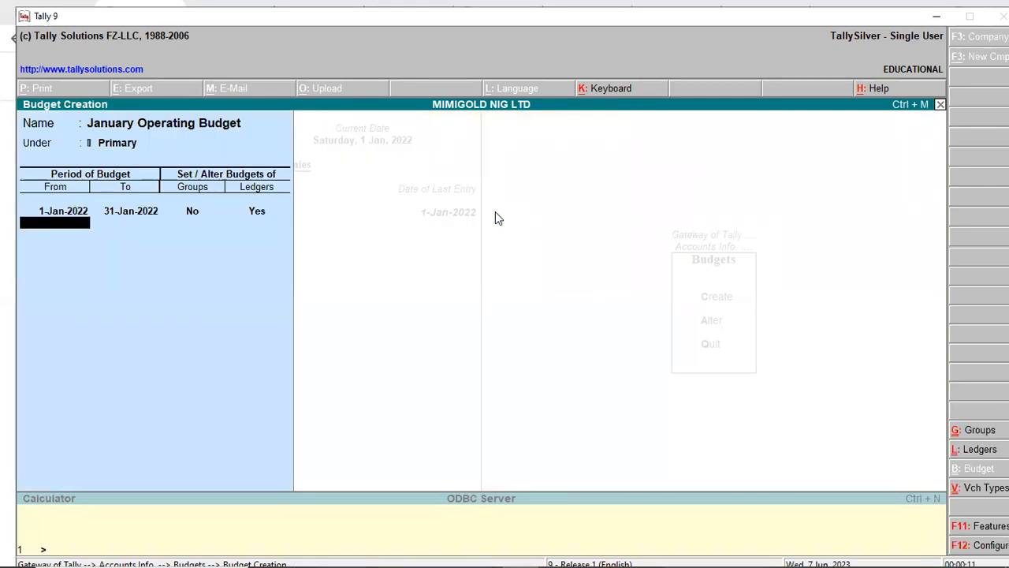
{"action": "key", "text": "Return"}
{"action": "key", "text": "Return"}
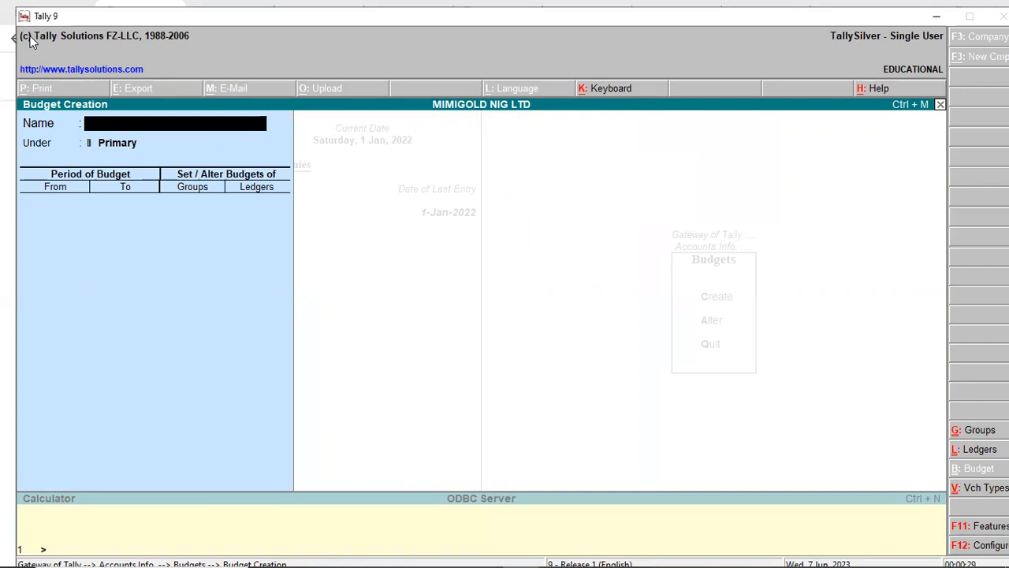
{"action": "key", "text": "Escape"}
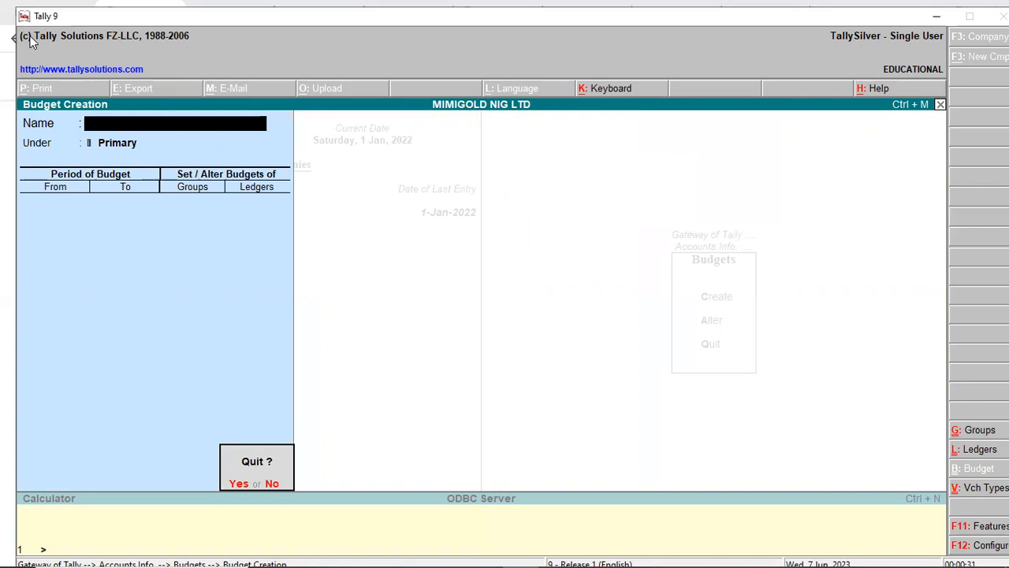
{"action": "key", "text": "y"}
{"action": "key", "text": "Escape"}
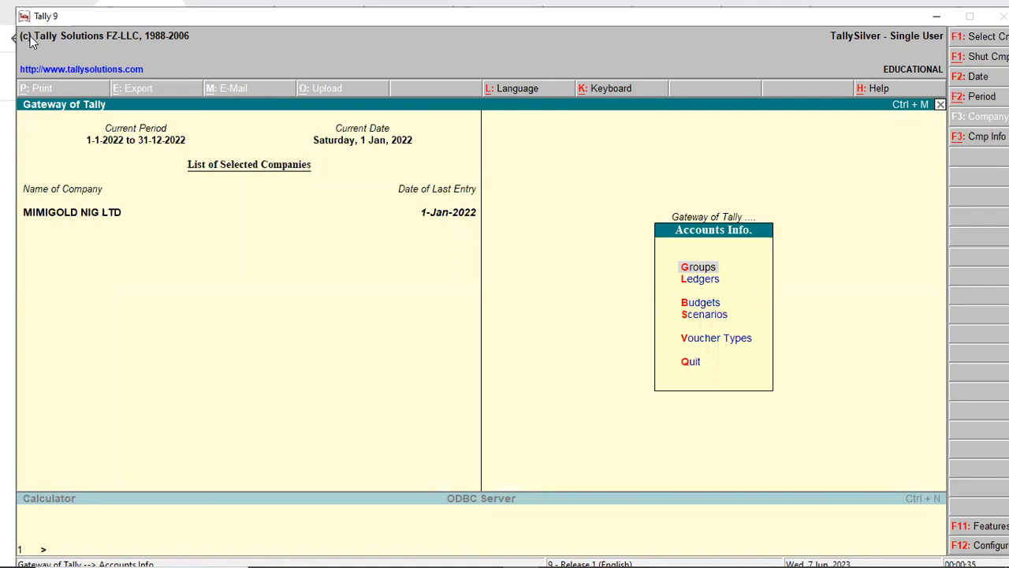
{"action": "key", "text": "Escape"}
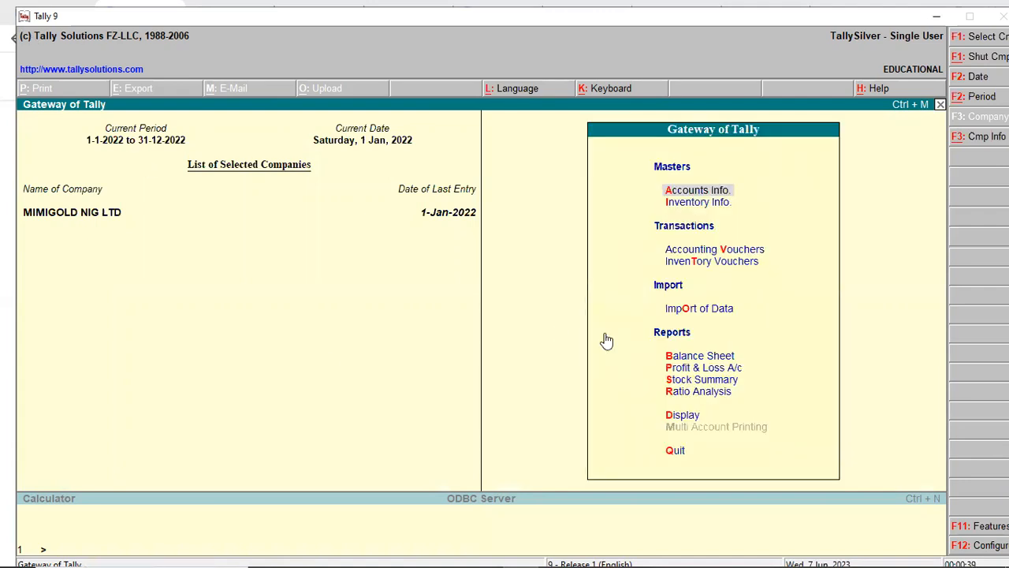
Step: Display the group summary of Indirect Expenses from the account books
{"action": "left_click", "coordinate": [684, 419]}
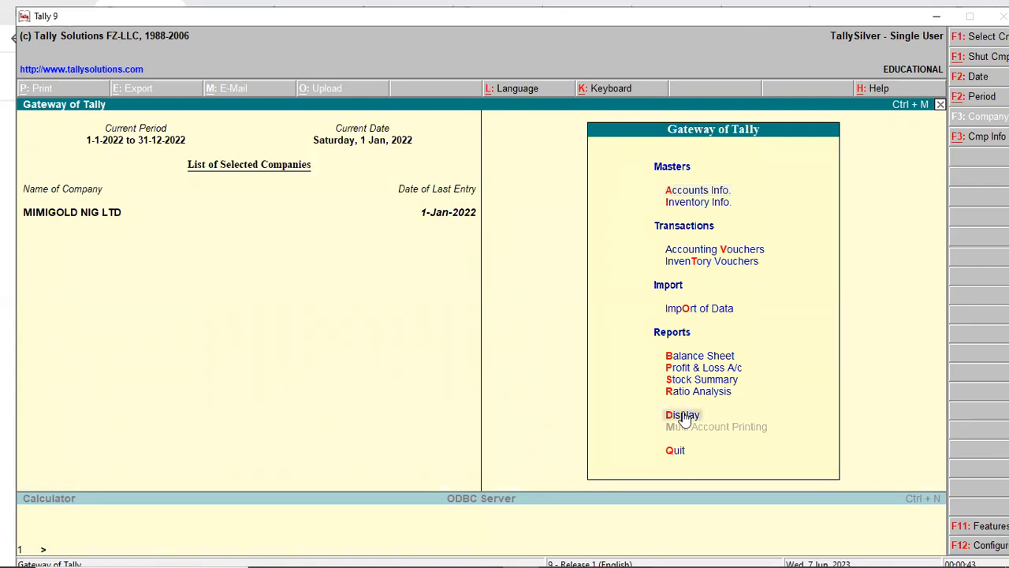
{"action": "left_click", "coordinate": [682, 418]}
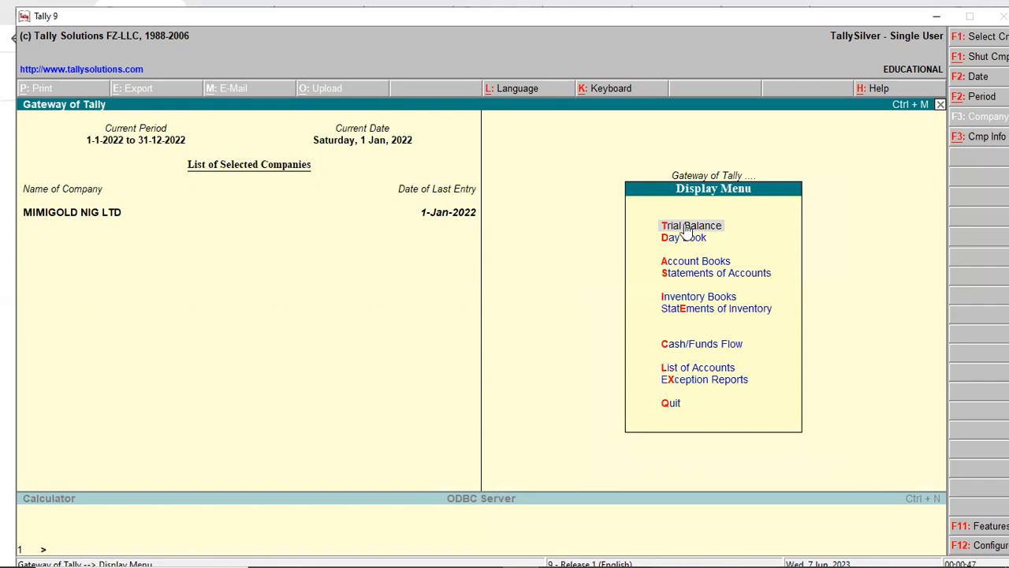
{"action": "left_click", "coordinate": [689, 265]}
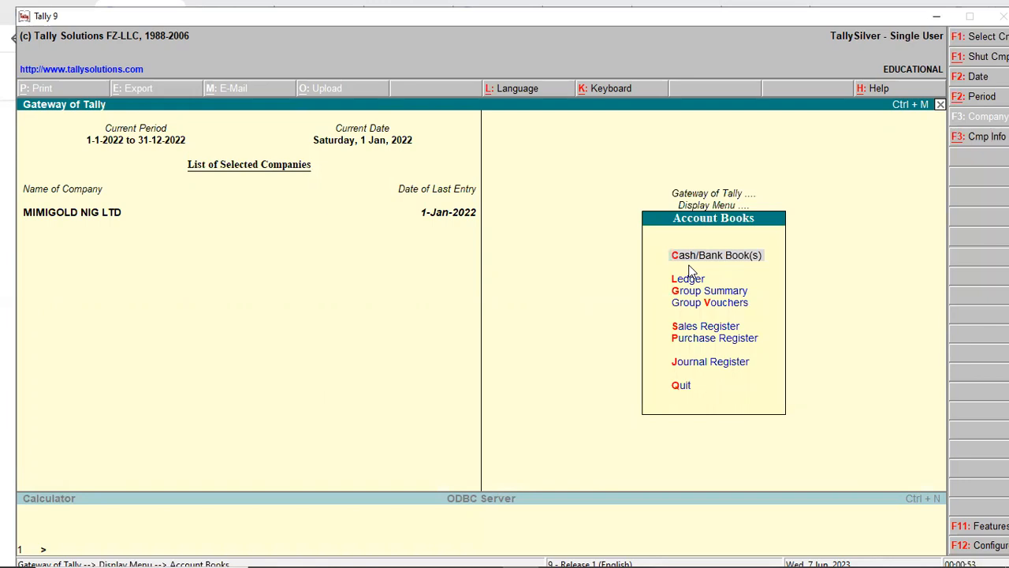
{"action": "key", "text": "Escape"}
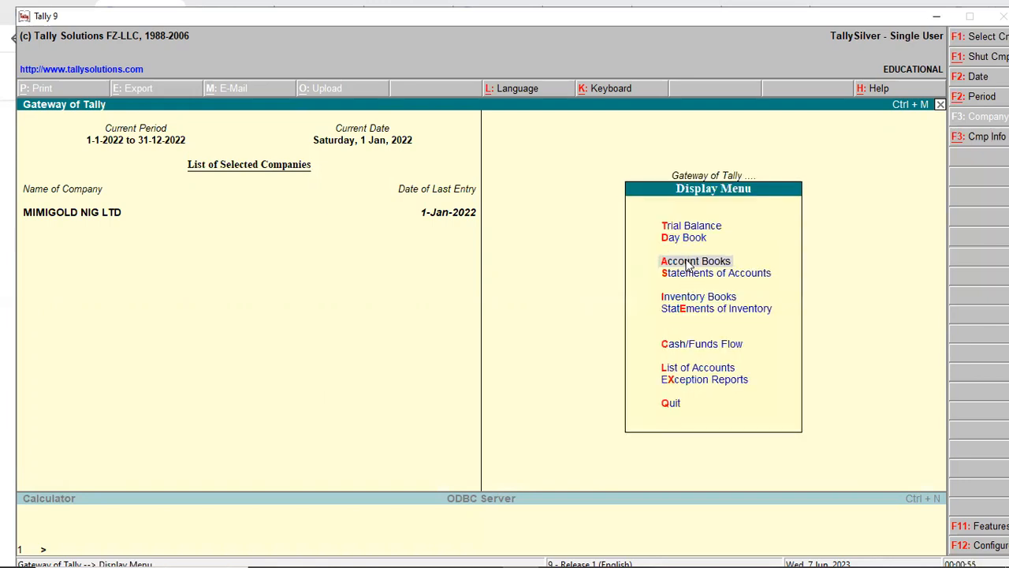
{"action": "left_click", "coordinate": [689, 265]}
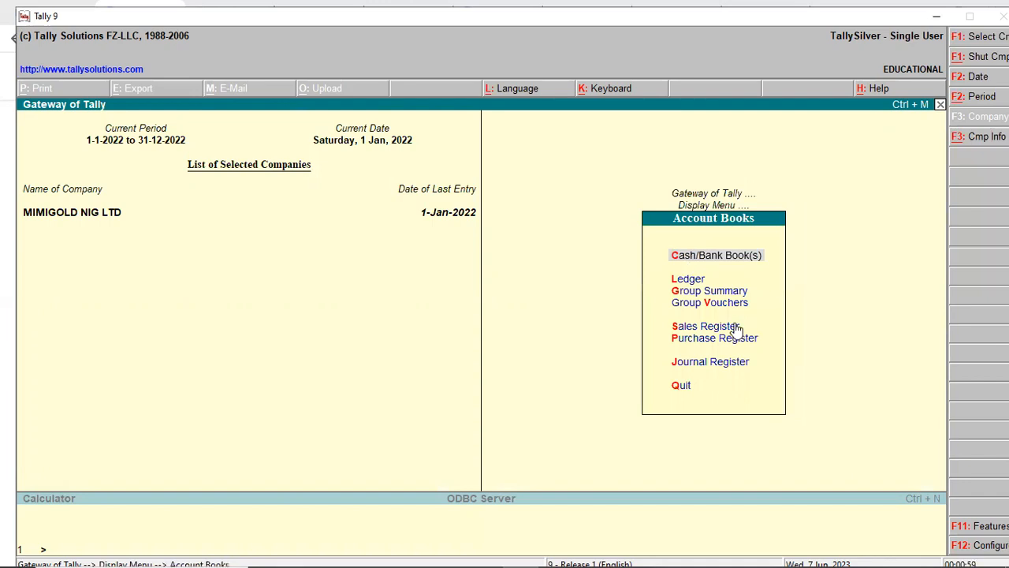
{"action": "left_click", "coordinate": [683, 292]}
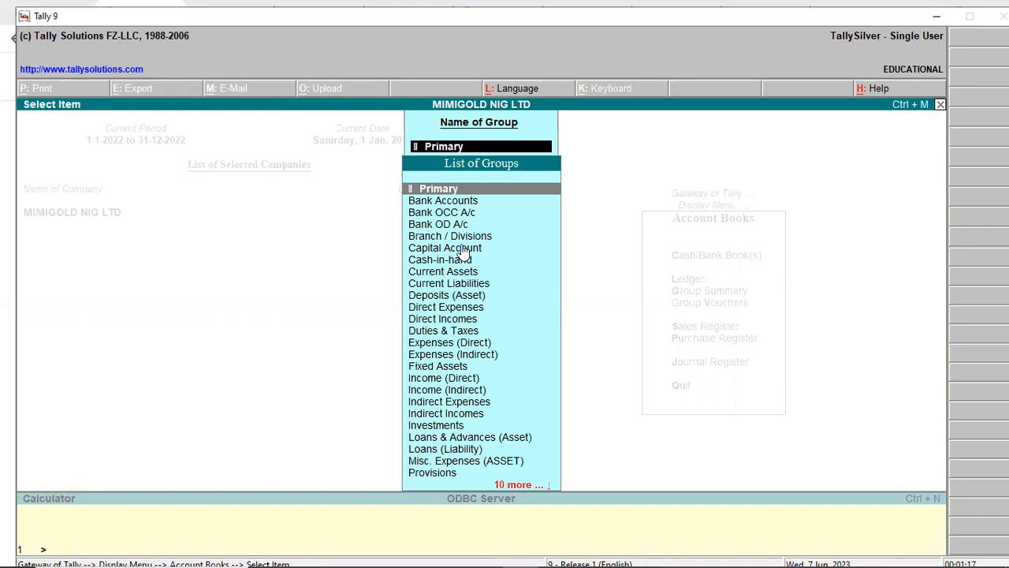
{"action": "left_click", "coordinate": [465, 403]}
{"action": "left_click", "coordinate": [465, 403]}
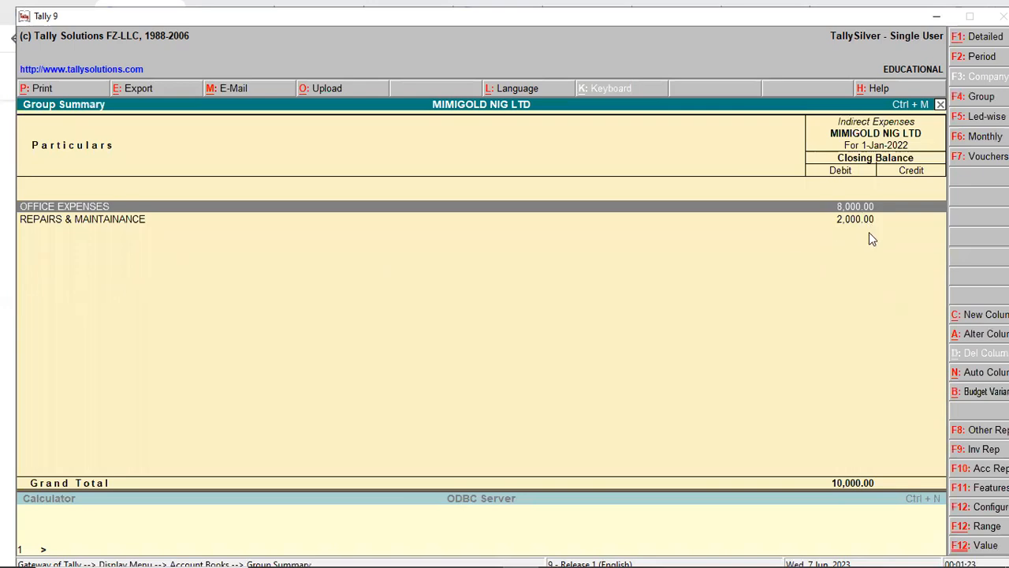
Step: Reopen the Indirect Expenses group summary and run a budget variance analysis against January Operating Budget
{"action": "key", "text": "Escape"}
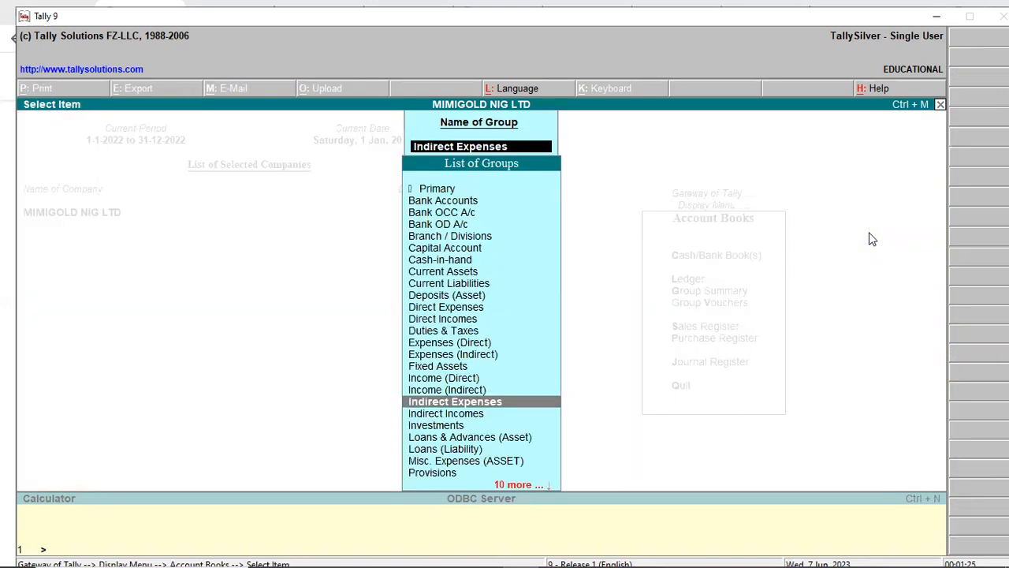
{"action": "key", "text": "BackSpace"}
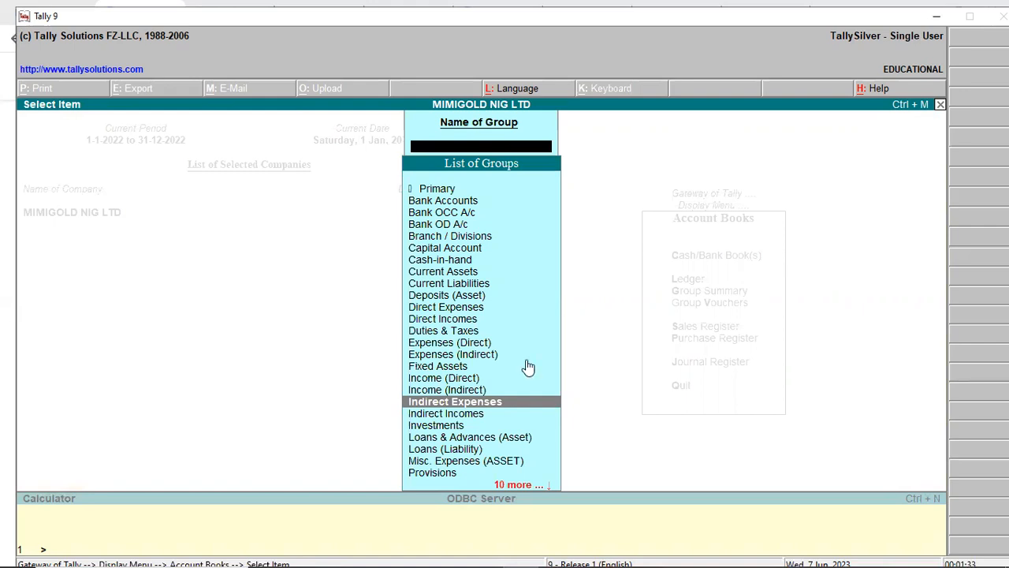
{"action": "left_click", "coordinate": [497, 402]}
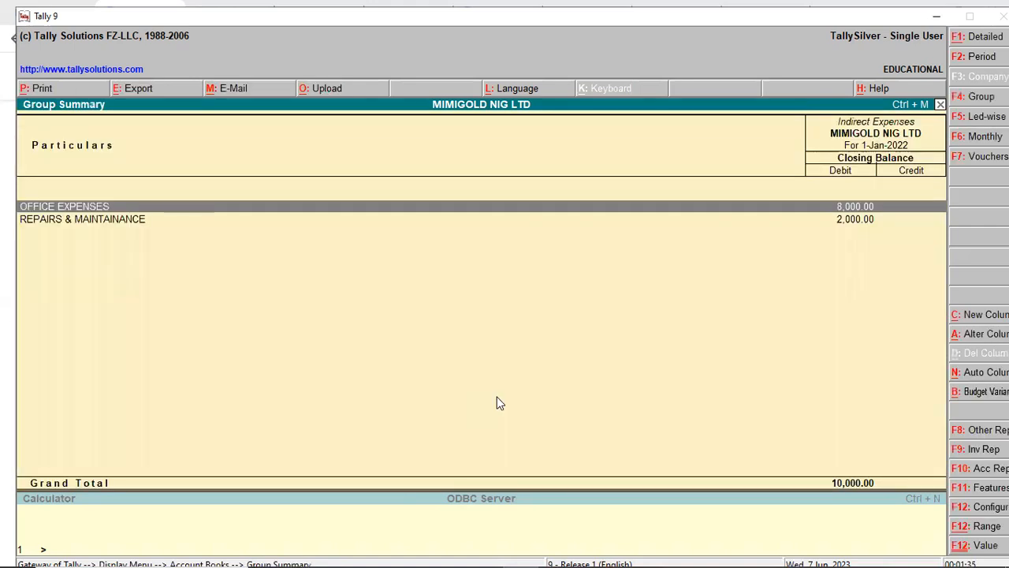
{"action": "key", "text": "alt+b"}
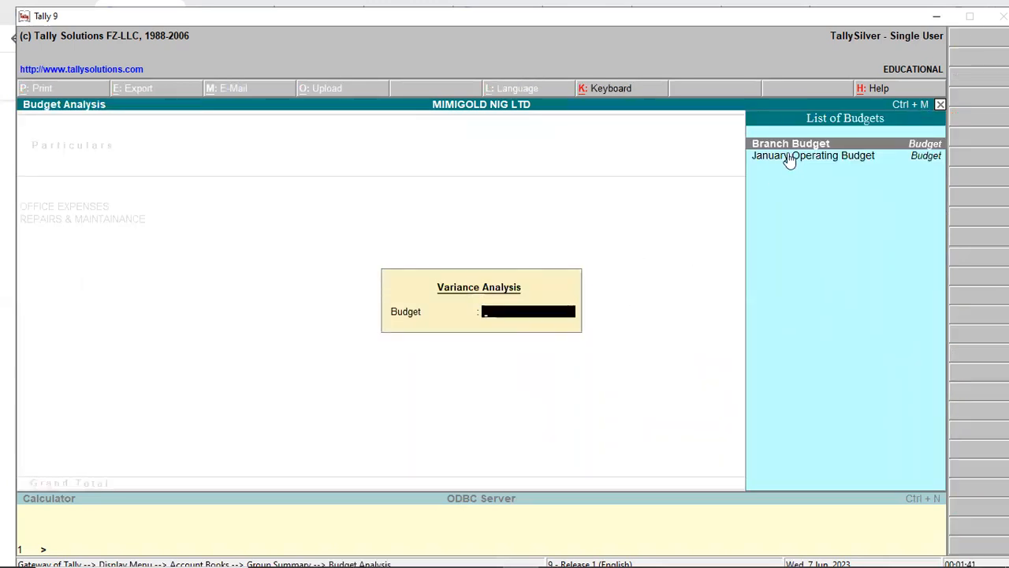
{"action": "left_click", "coordinate": [879, 160]}
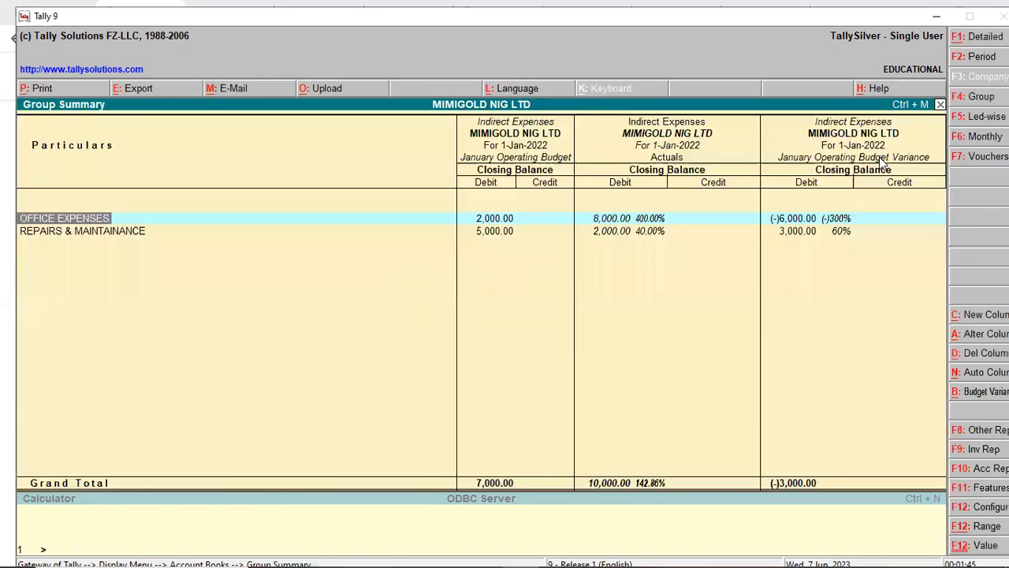